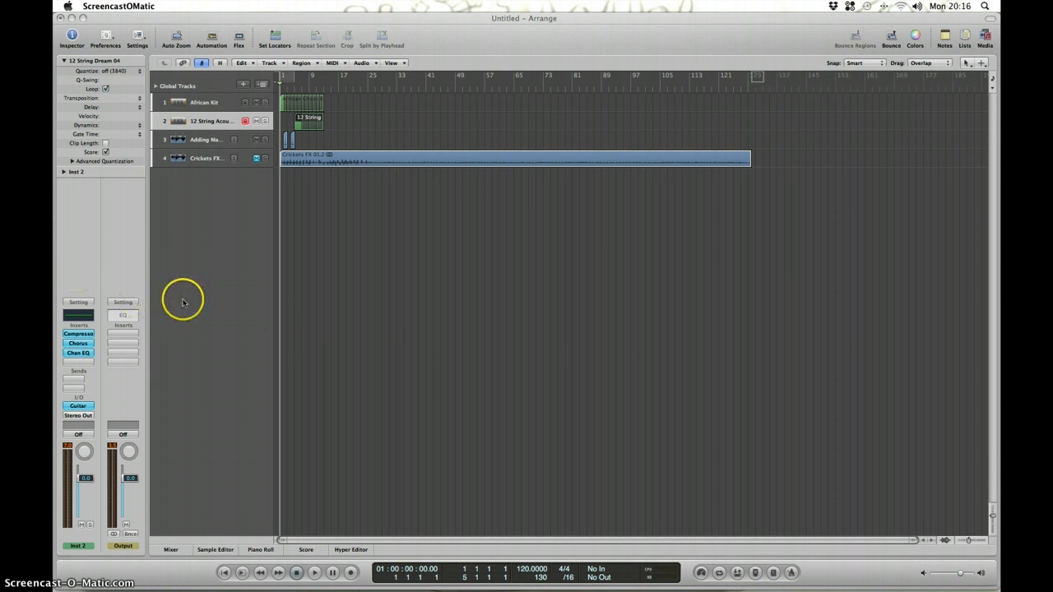
Review the channel strip settings of the African Kit, 12 String Acoustic, Adding Machine and Crickets FX tracks.
click(213, 101)
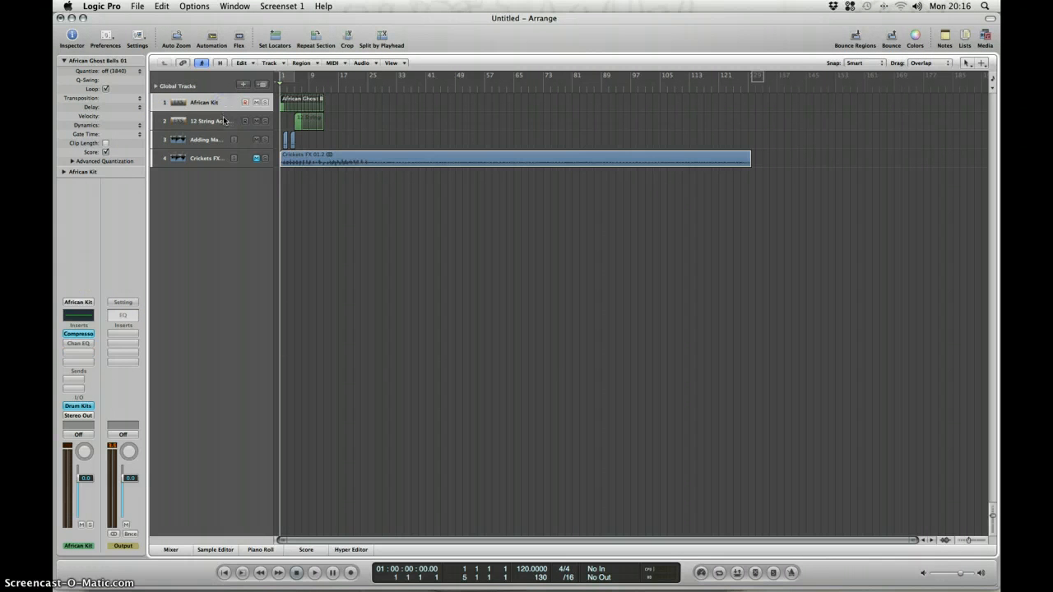
click(222, 121)
click(215, 139)
click(212, 157)
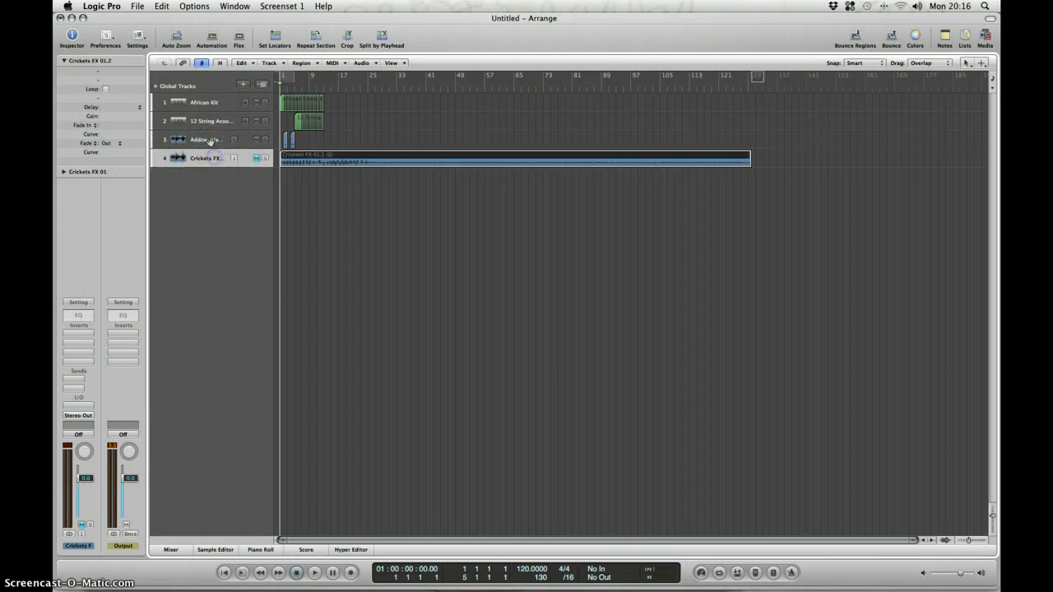
click(212, 140)
click(214, 122)
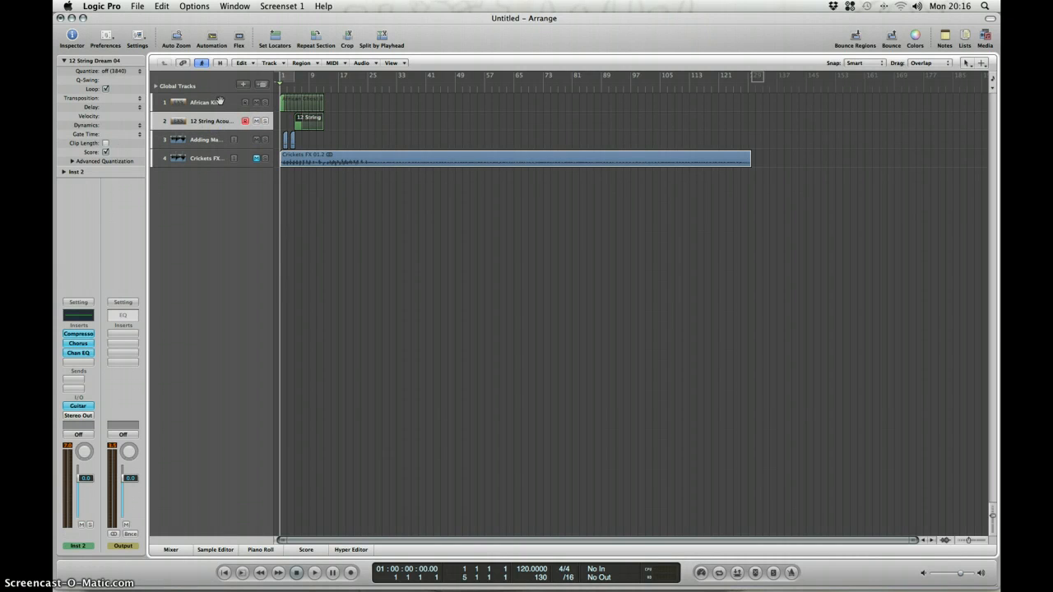
click(219, 102)
click(218, 117)
View all channel strips in the mixer, select the Inst 2 channel, and close the mixer.
click(172, 550)
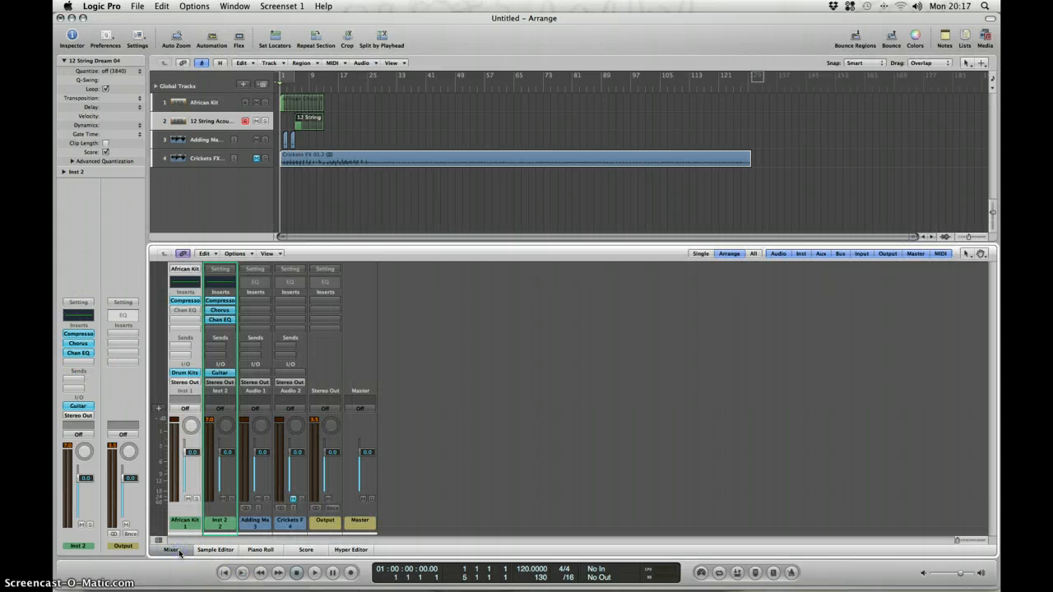
click(213, 522)
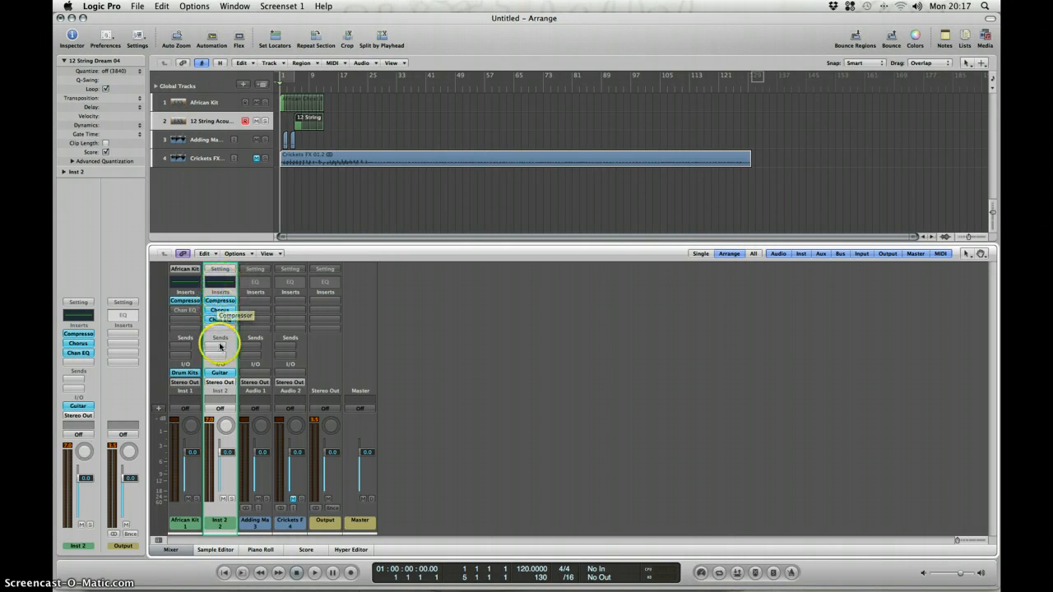
click(170, 550)
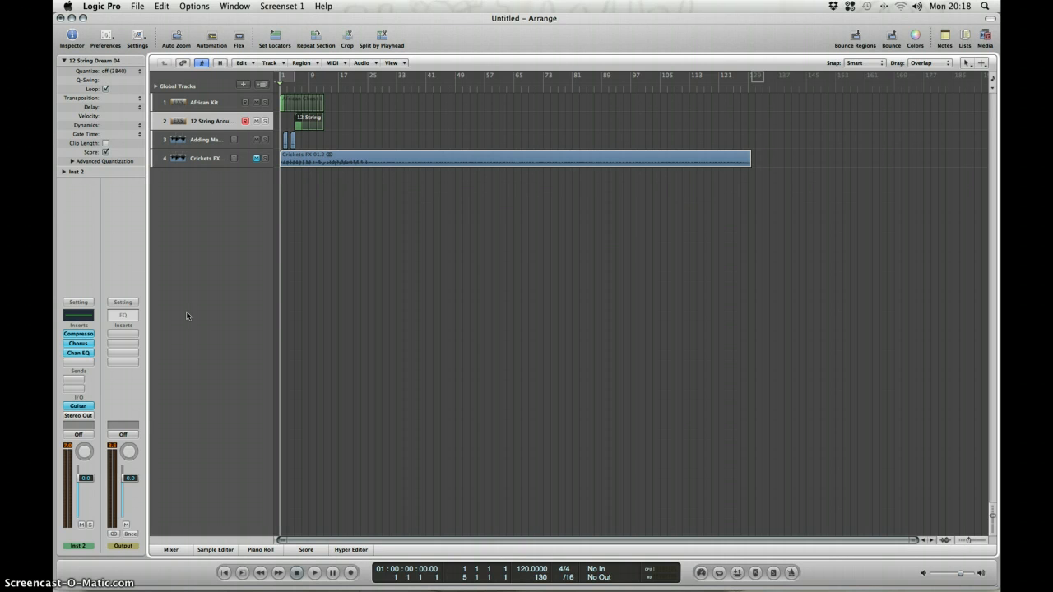
Solo the Adding Machine track and play a short passage of it from the start.
click(209, 139)
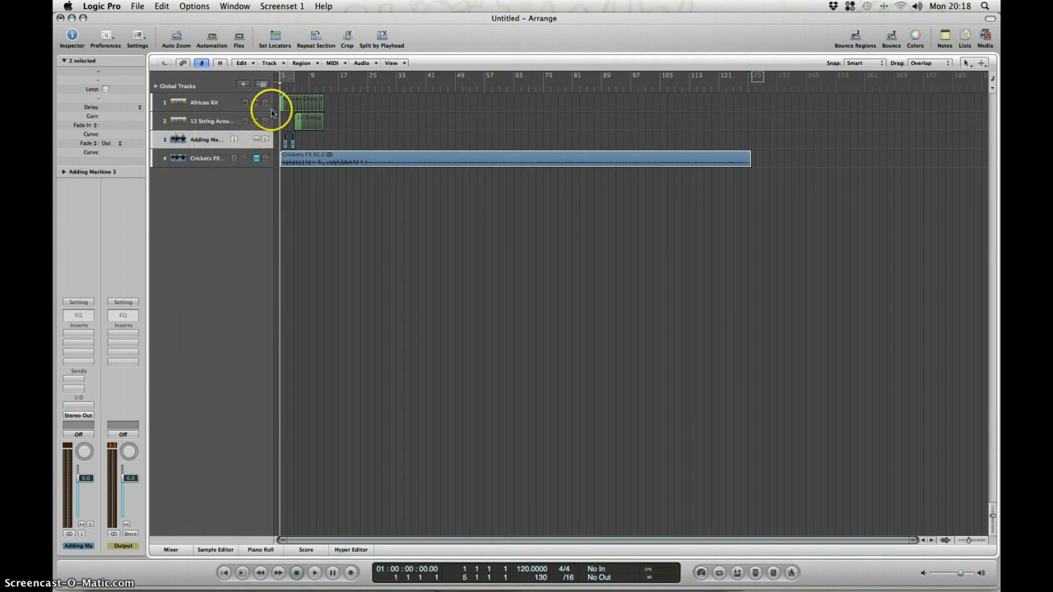
click(266, 141)
key(space)
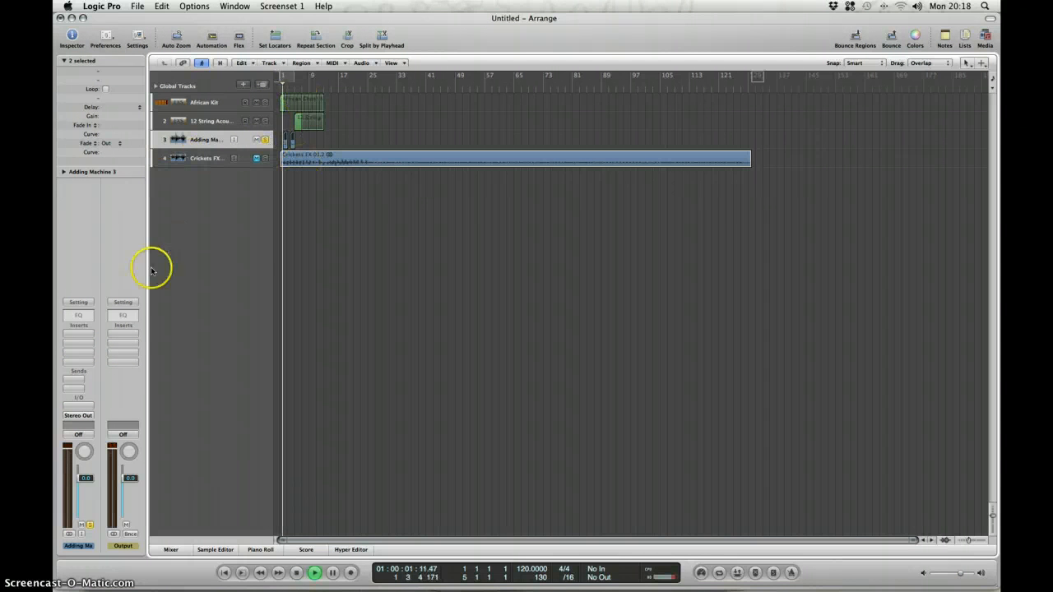
key(space)
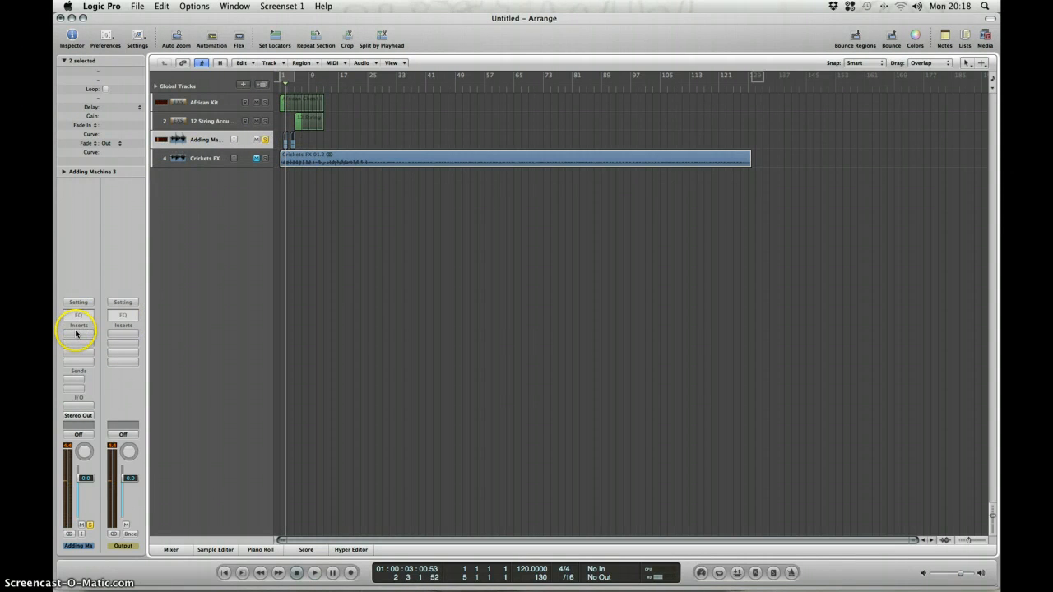
Insert a stereo Pitch Shifter II on the Adding Machine track and set its semitones to -12.
click(76, 333)
mouse_move(133, 379)
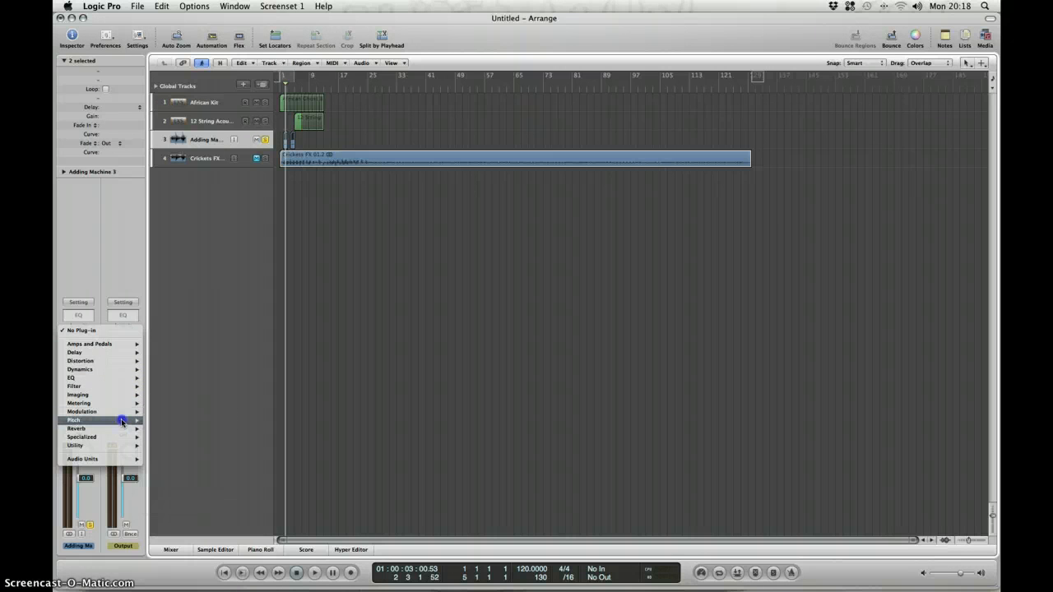
mouse_move(122, 421)
mouse_move(206, 429)
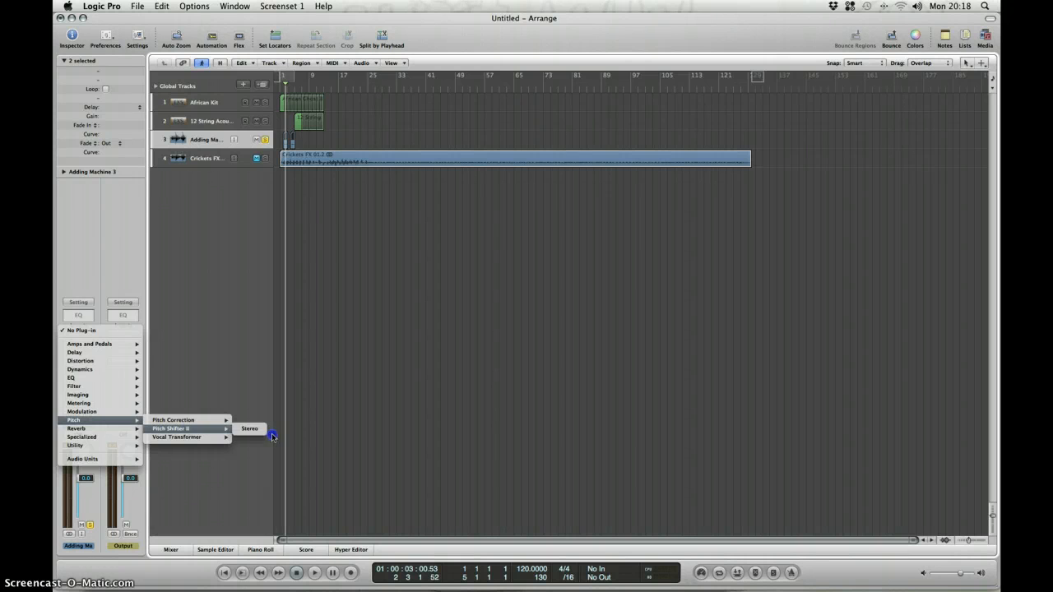
click(251, 429)
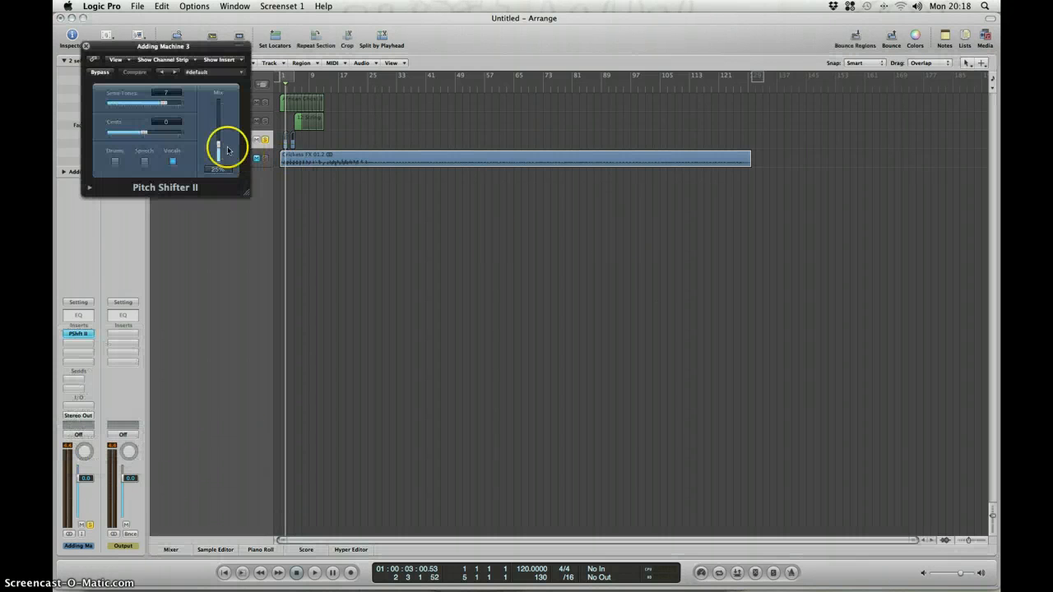
drag(166, 105, 85, 103)
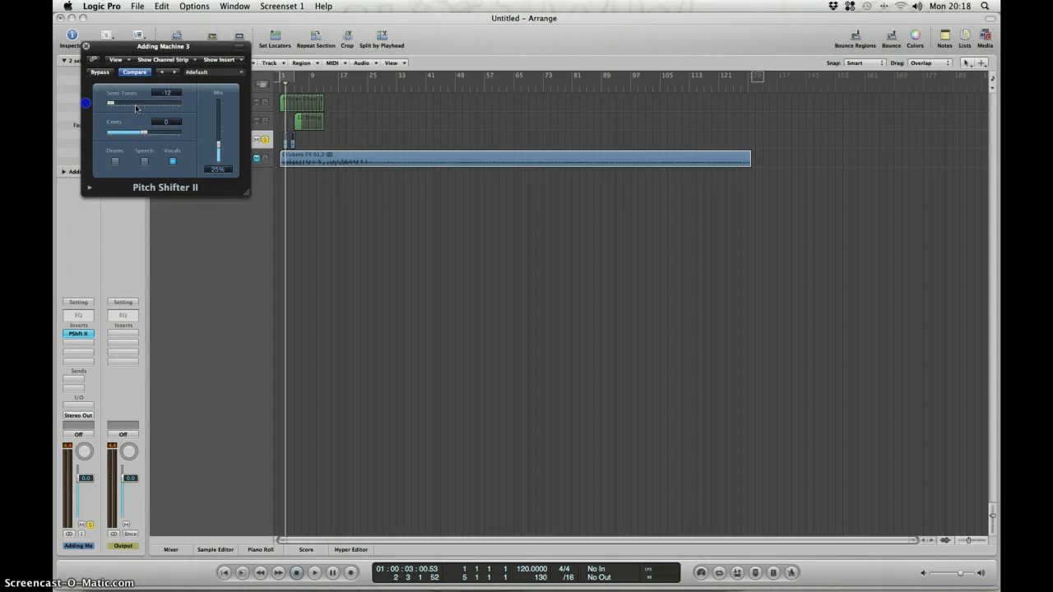
Raise the Pitch Shifter II mix to 100% while playing the soloed track from the start.
click(282, 87)
key(space)
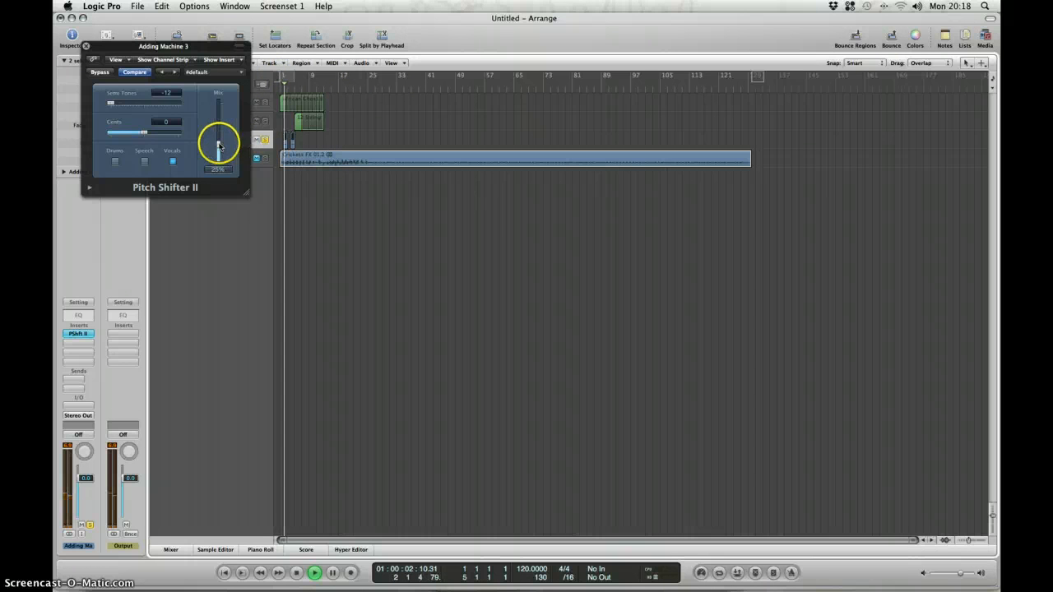
drag(219, 146, 218, 100)
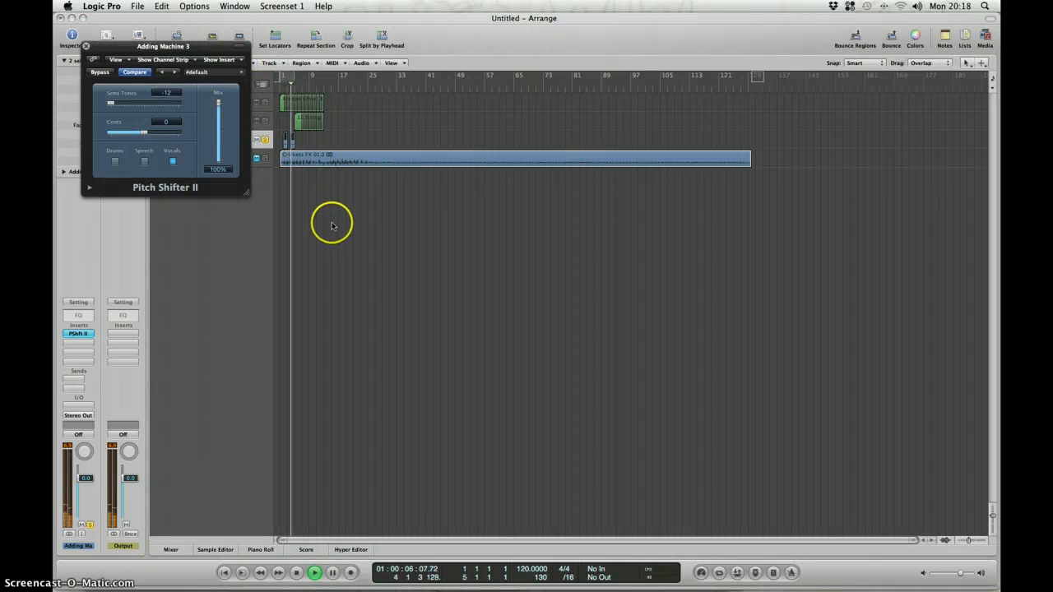
click(282, 86)
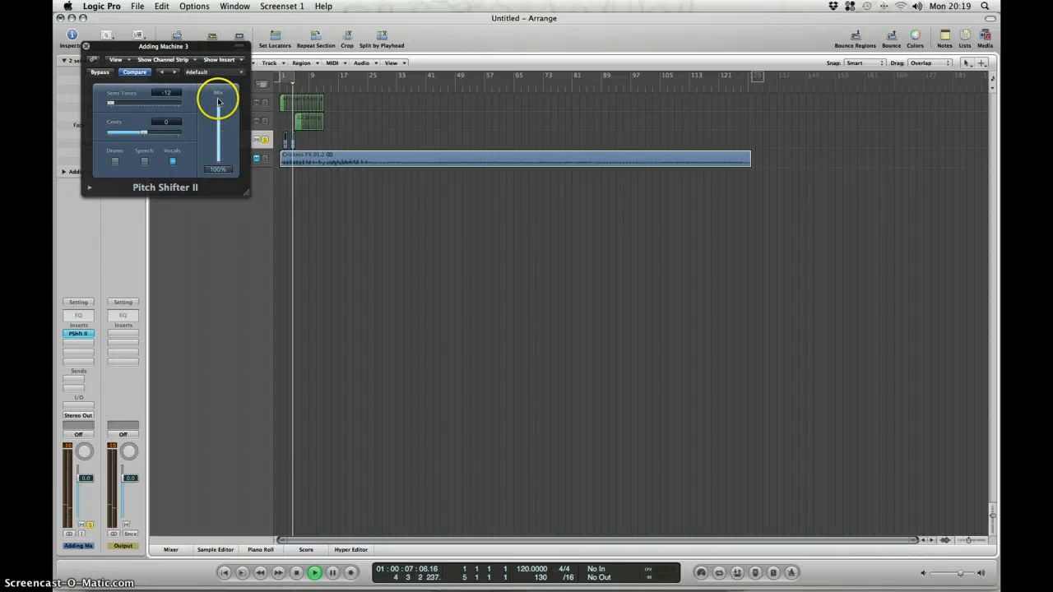
key(space)
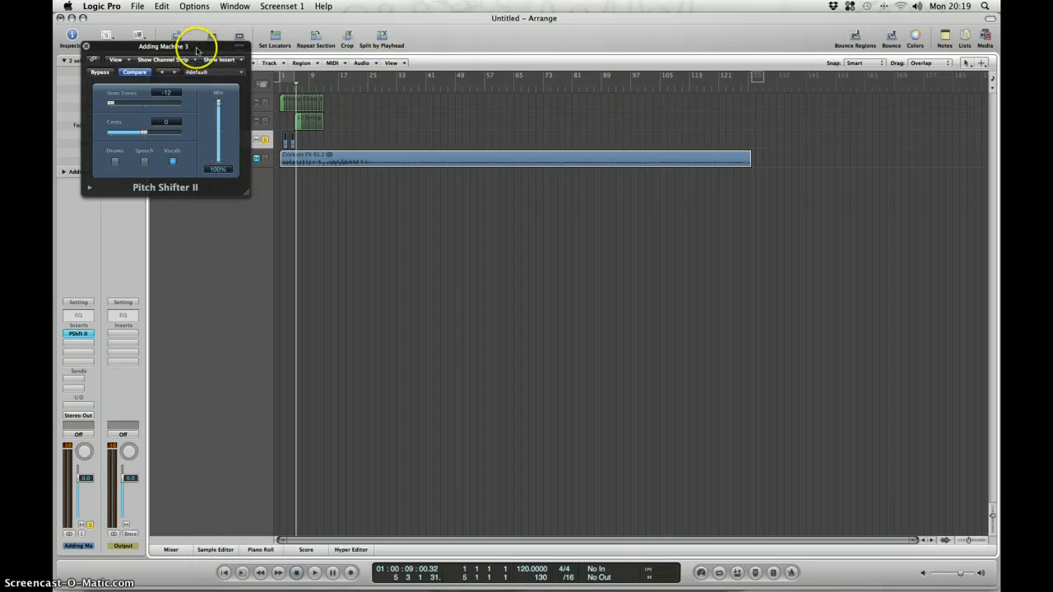
Move the Pitch Shifter II window below the tracks and return the playhead to the start of the song.
drag(196, 51, 467, 192)
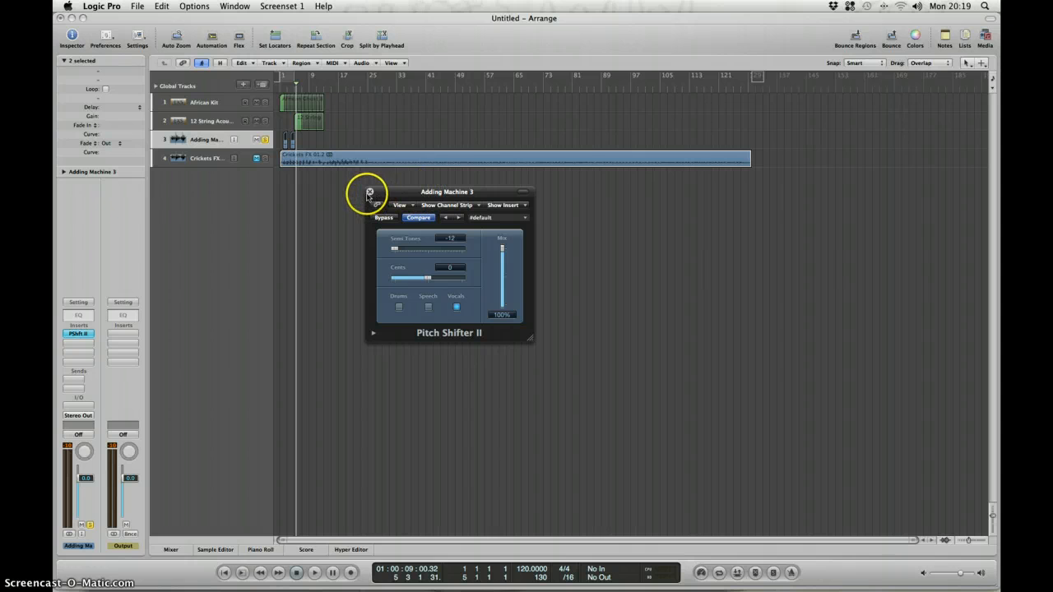
drag(403, 192, 435, 181)
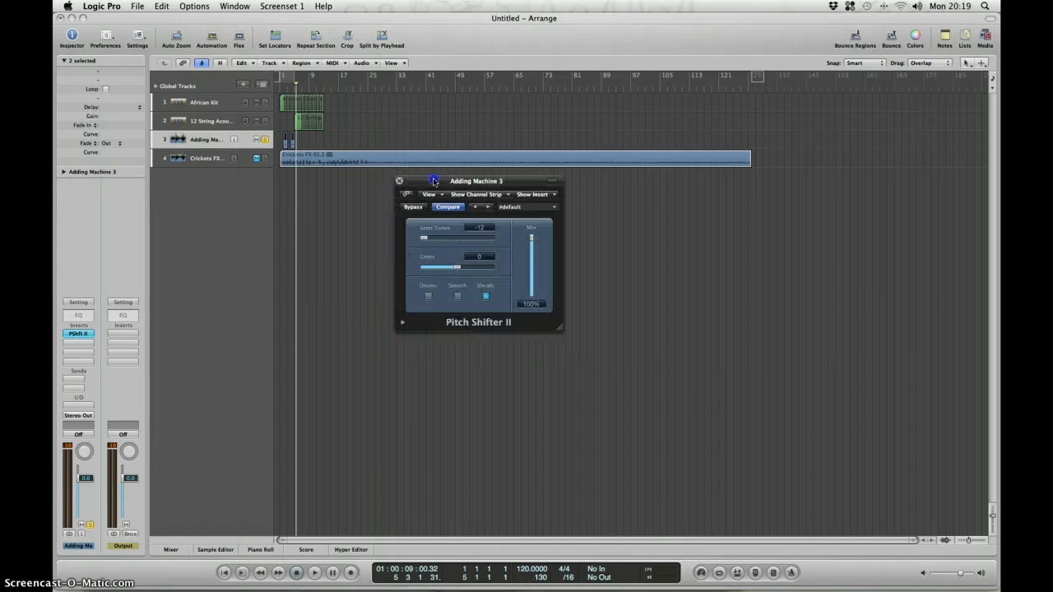
click(281, 87)
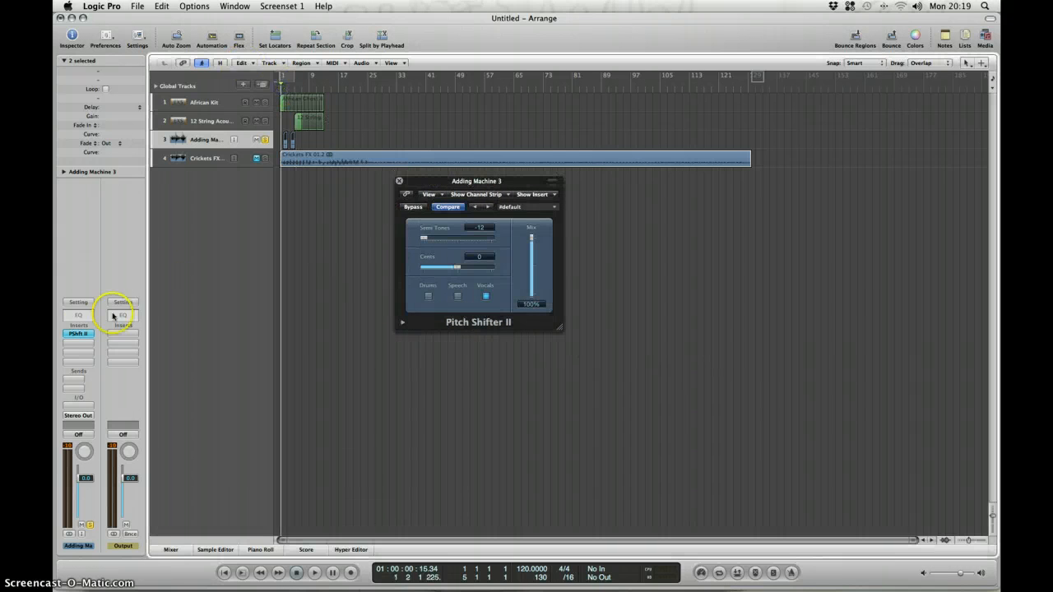
Insert a stereo Bitcrusher in the next Adding Machine insert slot and place its window below Pitch Shifter II.
click(79, 342)
mouse_move(87, 370)
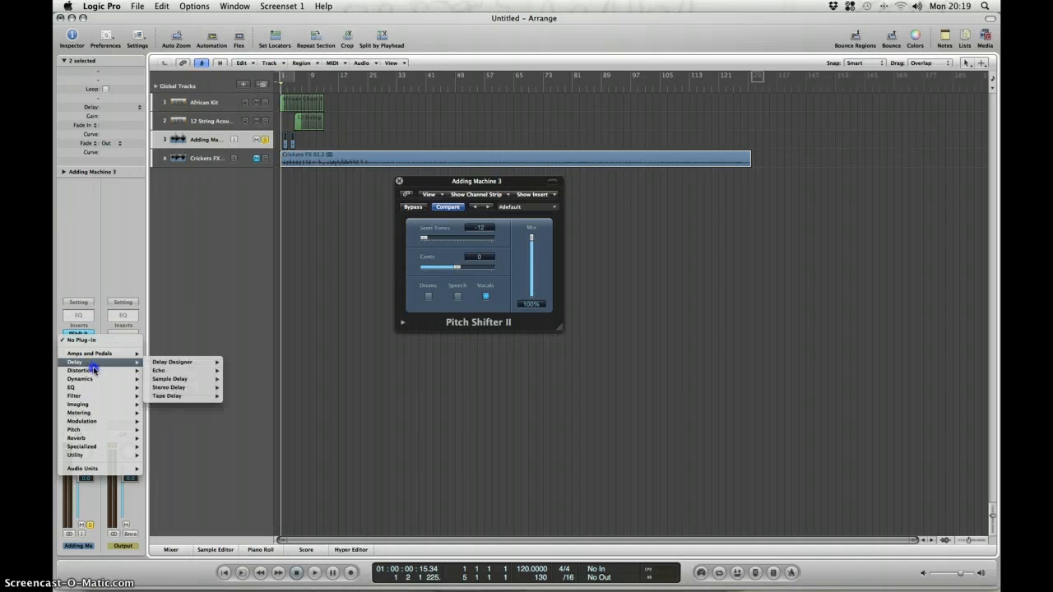
mouse_move(198, 378)
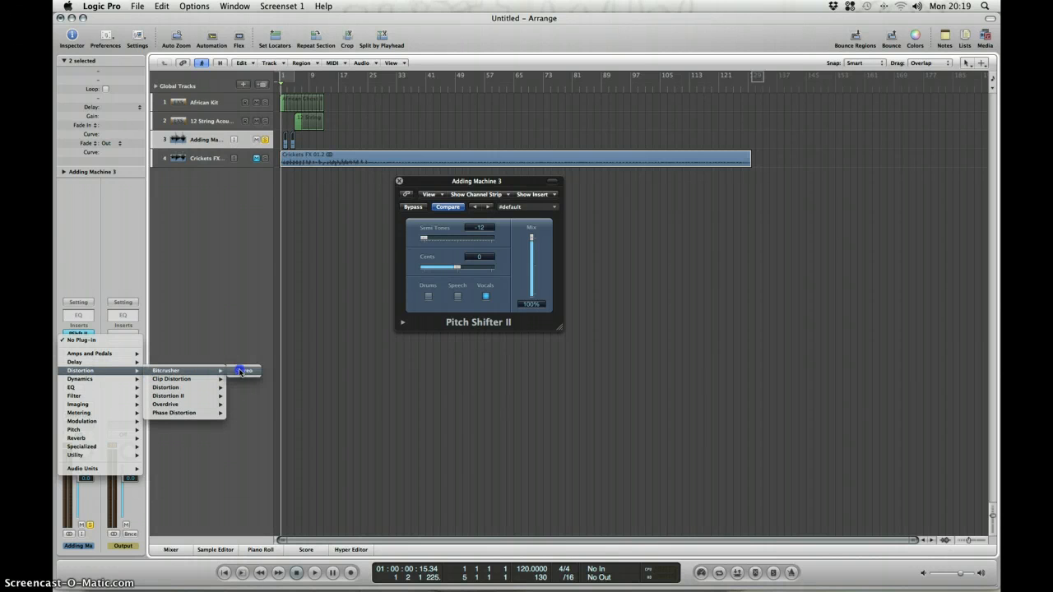
click(244, 370)
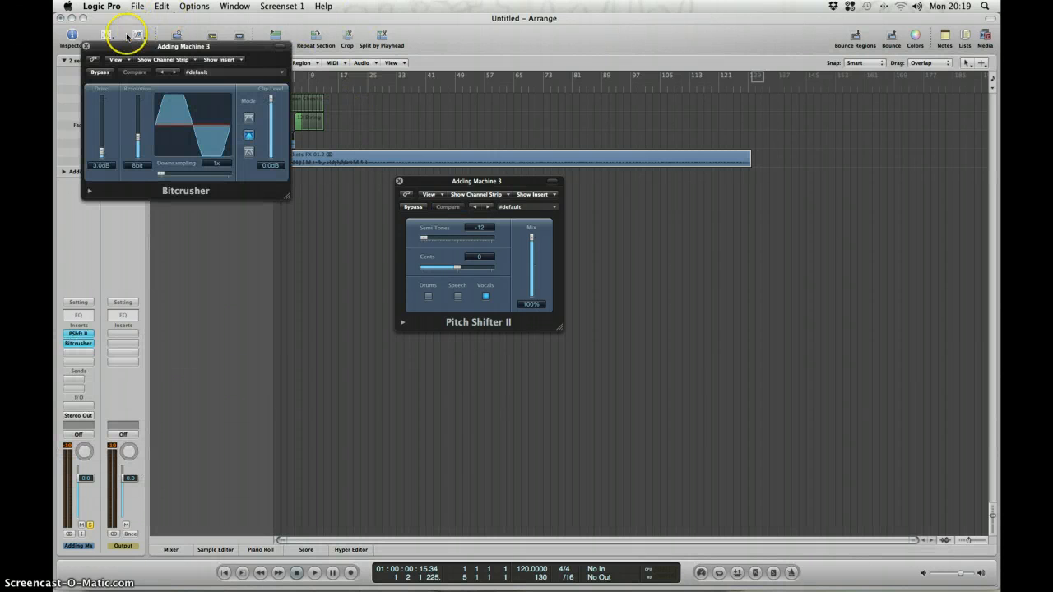
drag(125, 48, 438, 359)
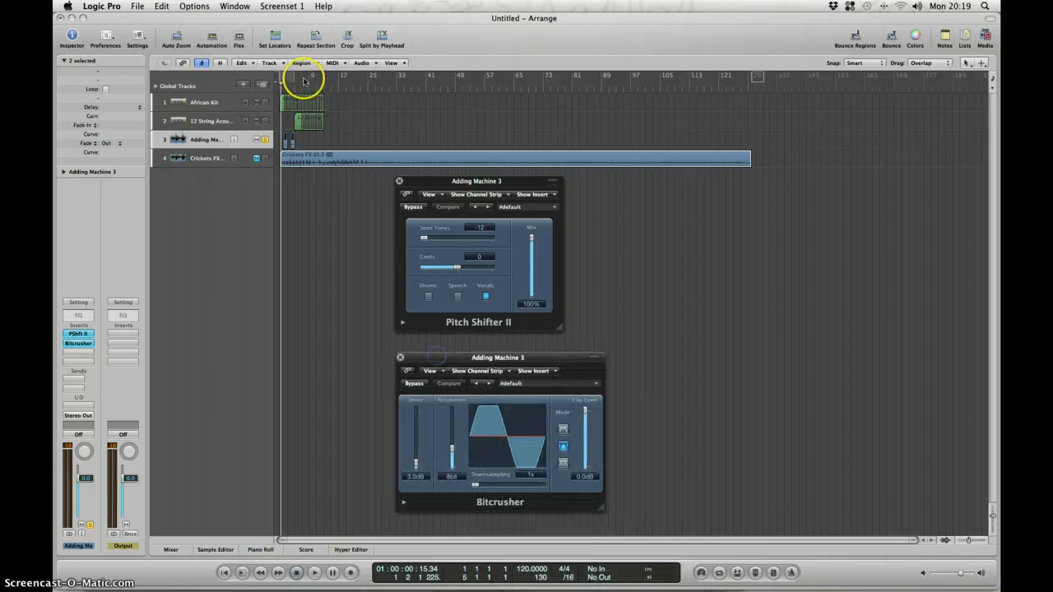
Play the Adding Machine track from the start to audition it through both effects.
click(282, 88)
key(space)
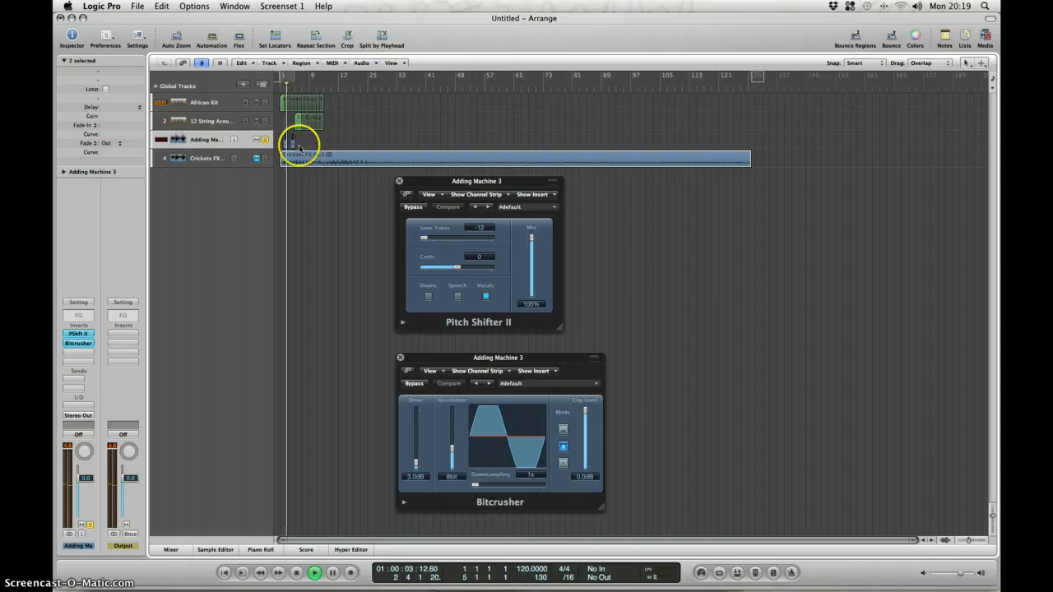
click(265, 140)
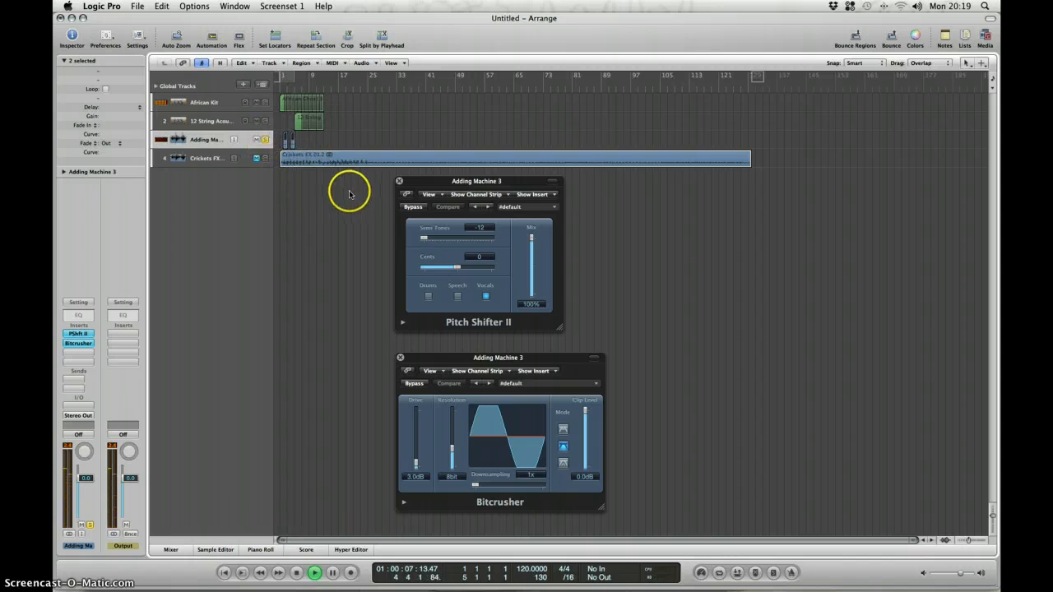
Close both plug-in windows, then unsolo the Adding Machine track with the playhead back at the start.
click(400, 182)
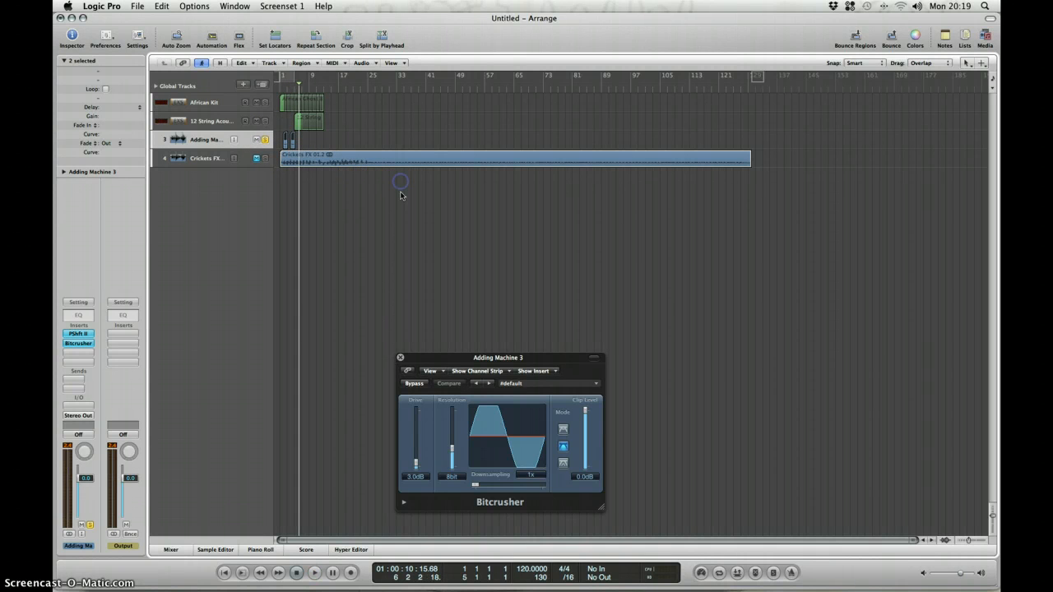
click(401, 358)
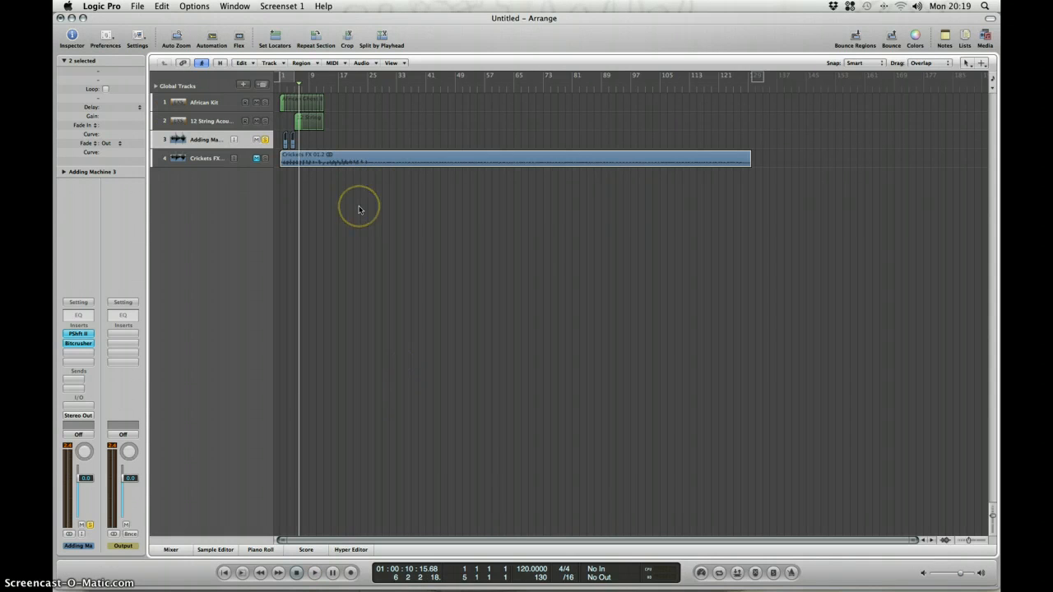
key(Return)
click(265, 139)
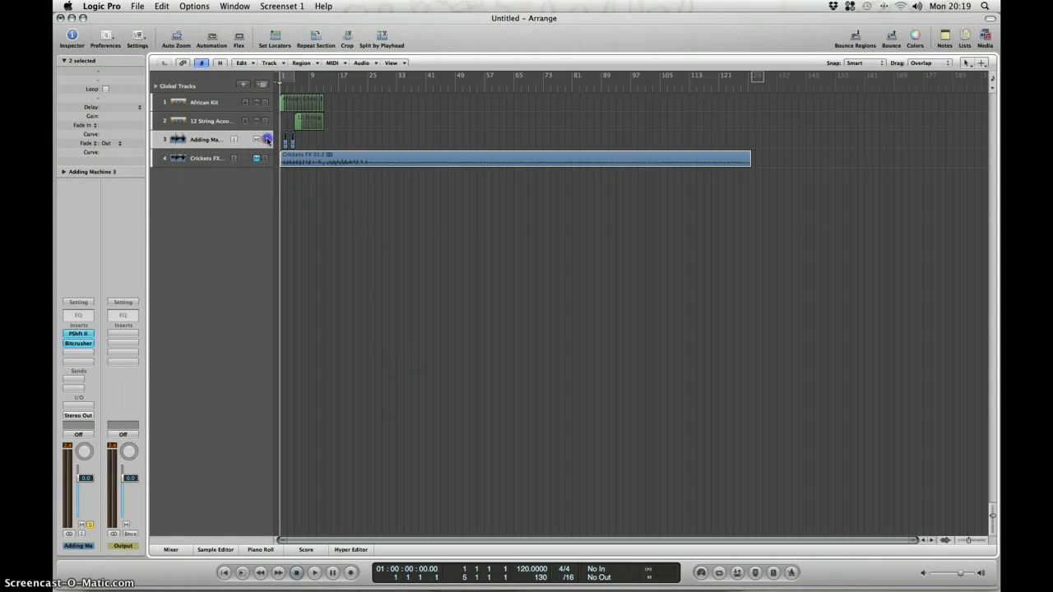
Compare the inserts on the African Kit, 12 String Acoustic and Adding Machine channel strips.
click(218, 104)
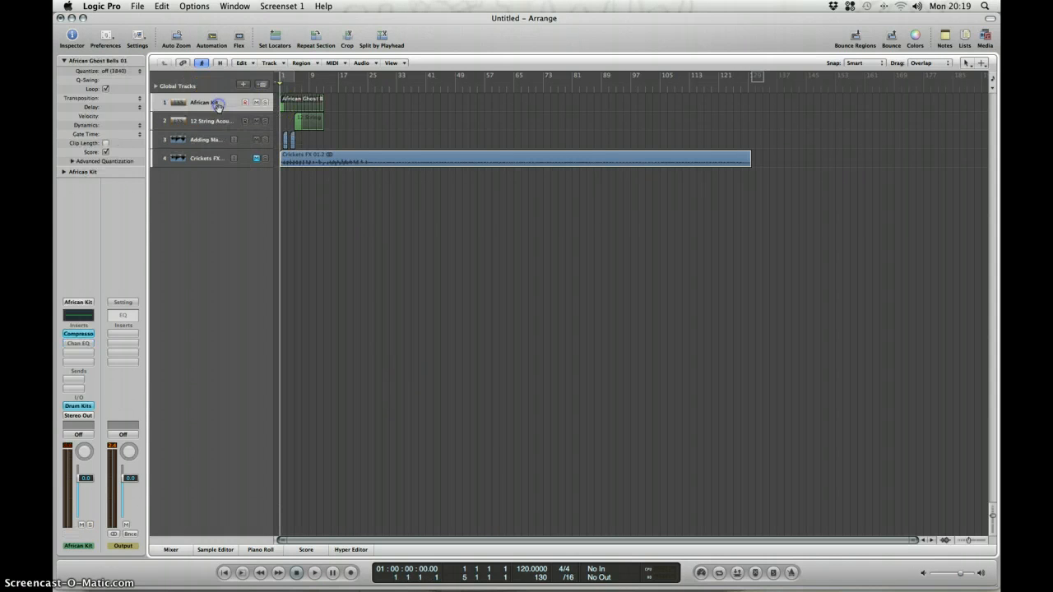
click(233, 122)
click(219, 102)
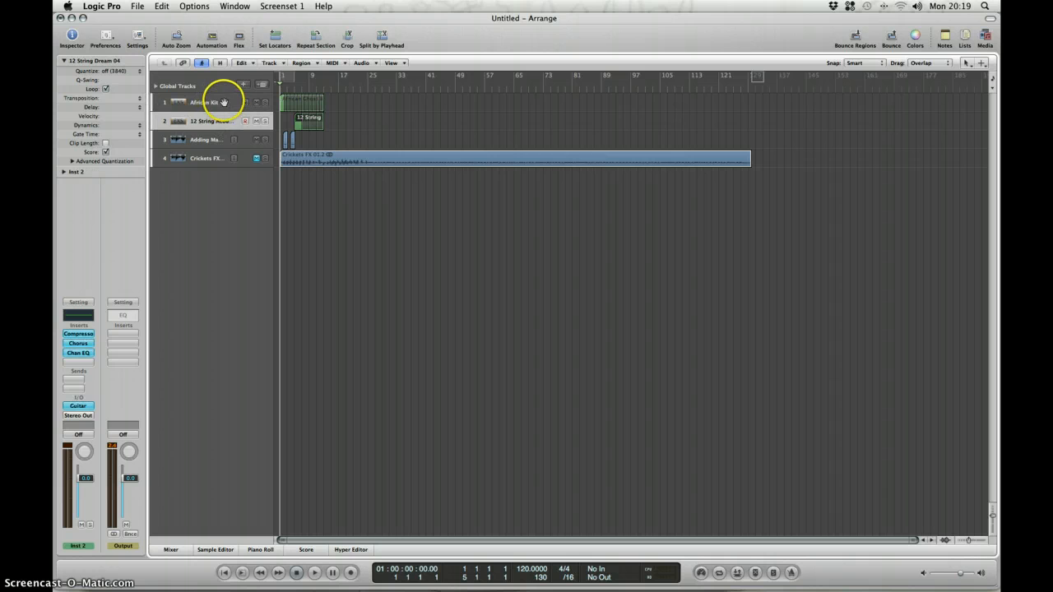
click(210, 120)
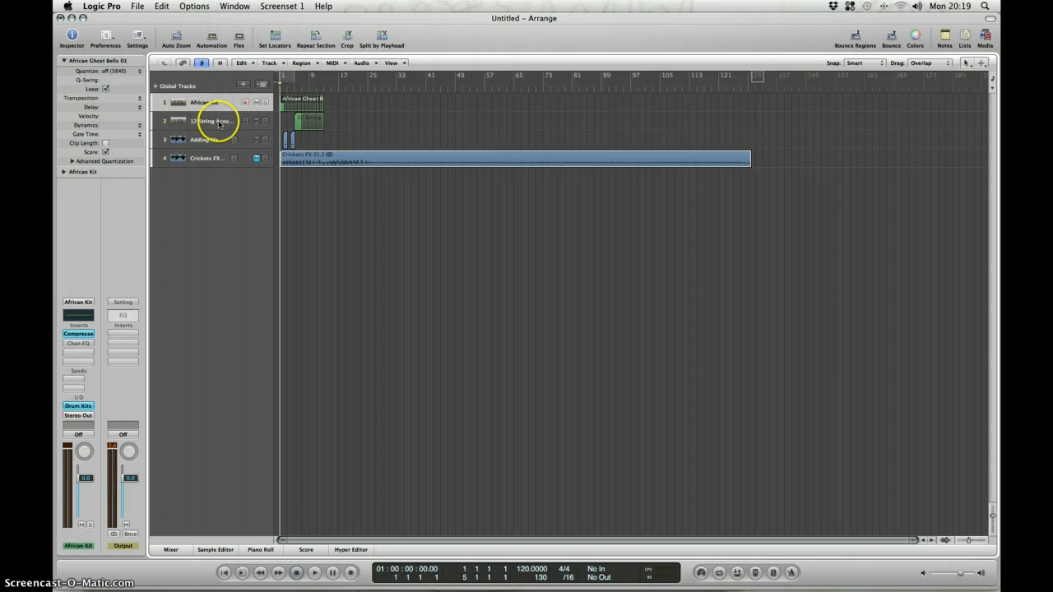
click(216, 140)
click(212, 108)
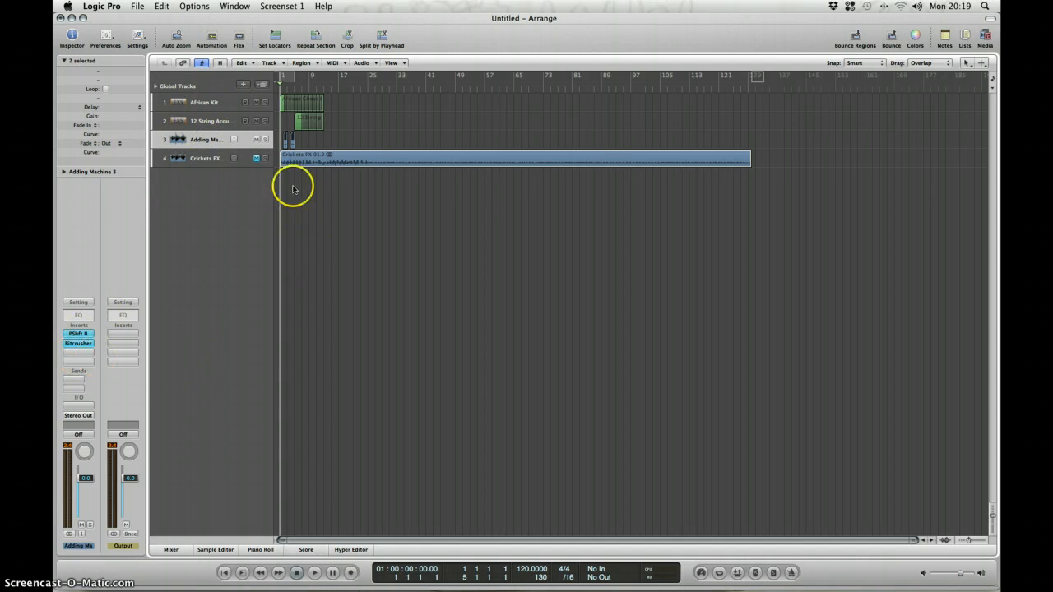
Open the mixer and look through the African Kit, Inst 2 and Adding Machine channel strips one by one.
click(173, 550)
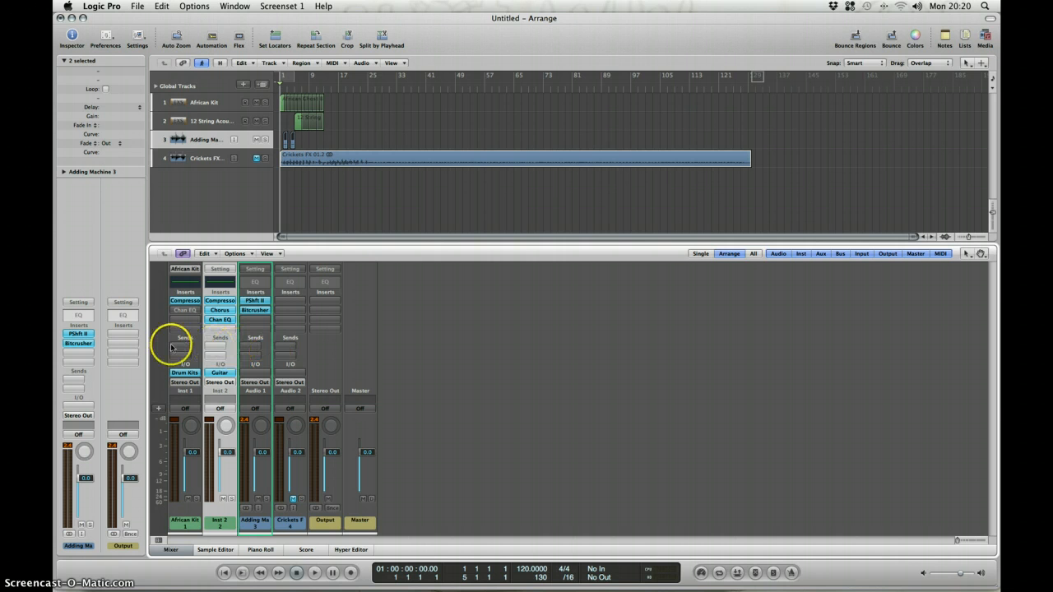
click(183, 523)
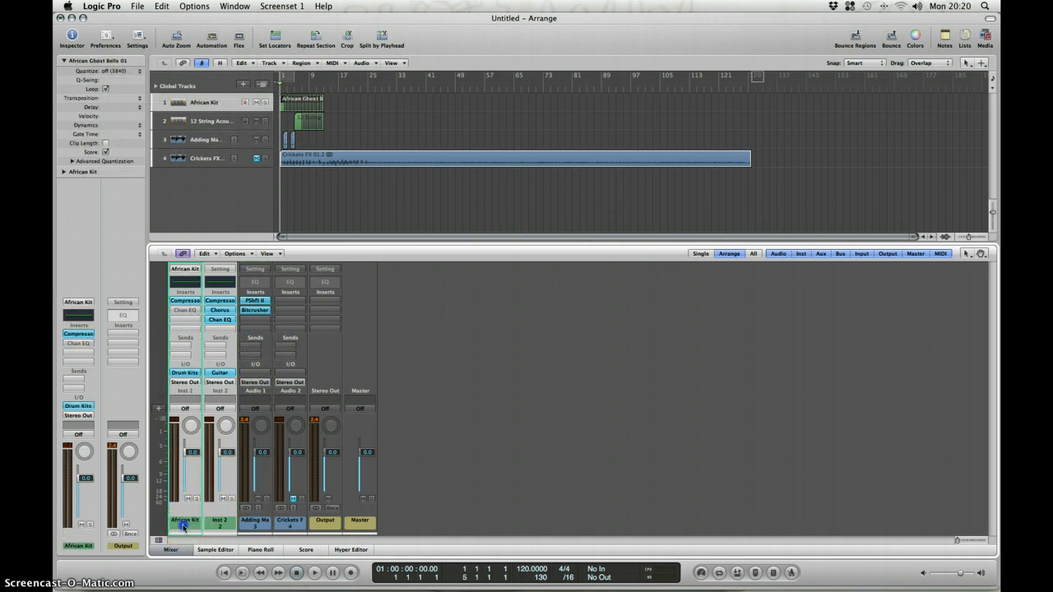
click(257, 522)
click(234, 525)
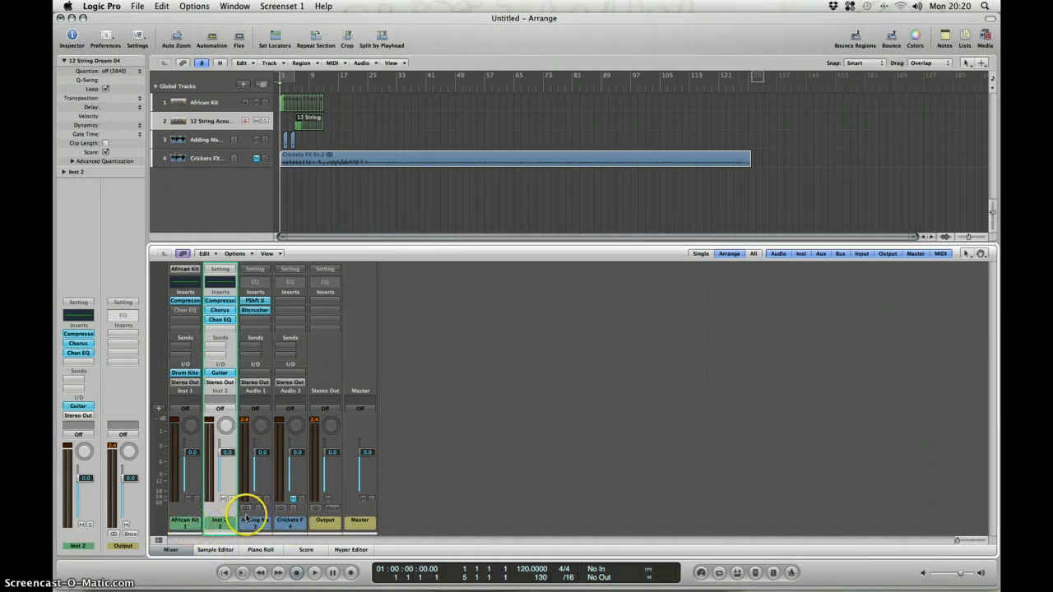
click(185, 521)
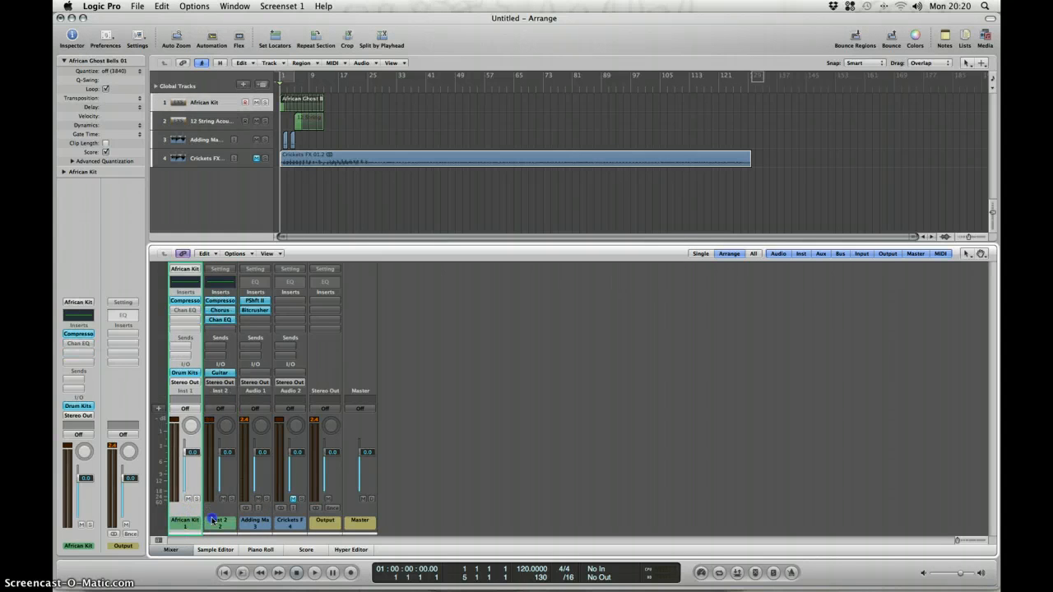
click(213, 521)
click(250, 518)
click(214, 521)
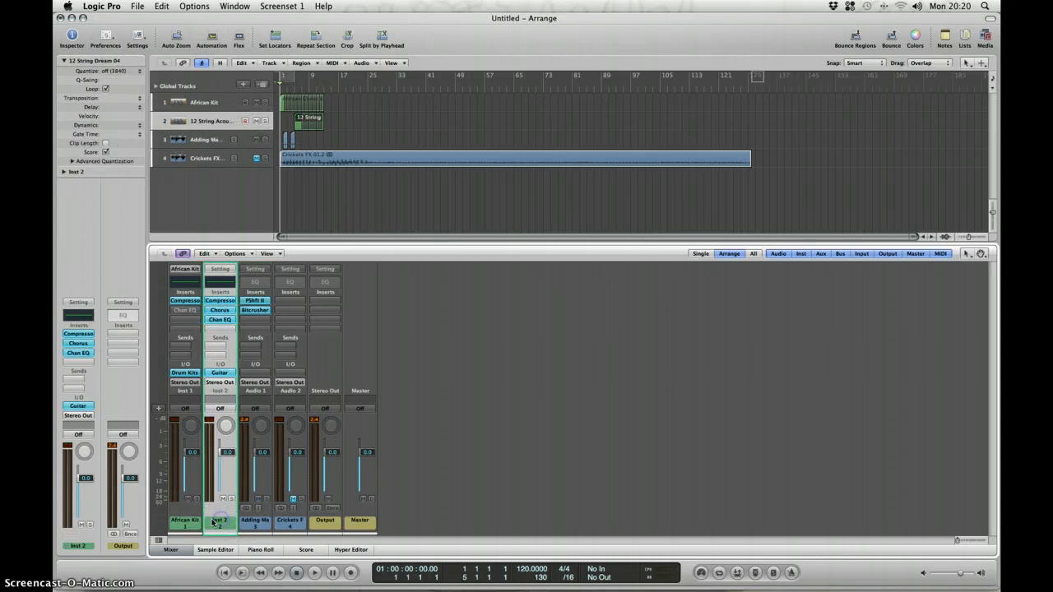
click(187, 522)
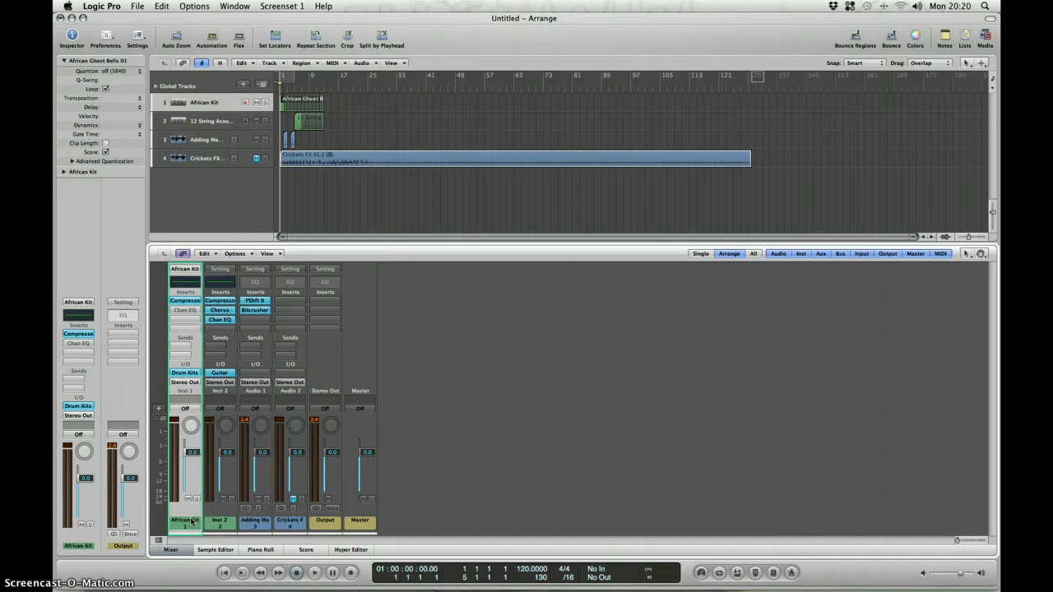
click(214, 518)
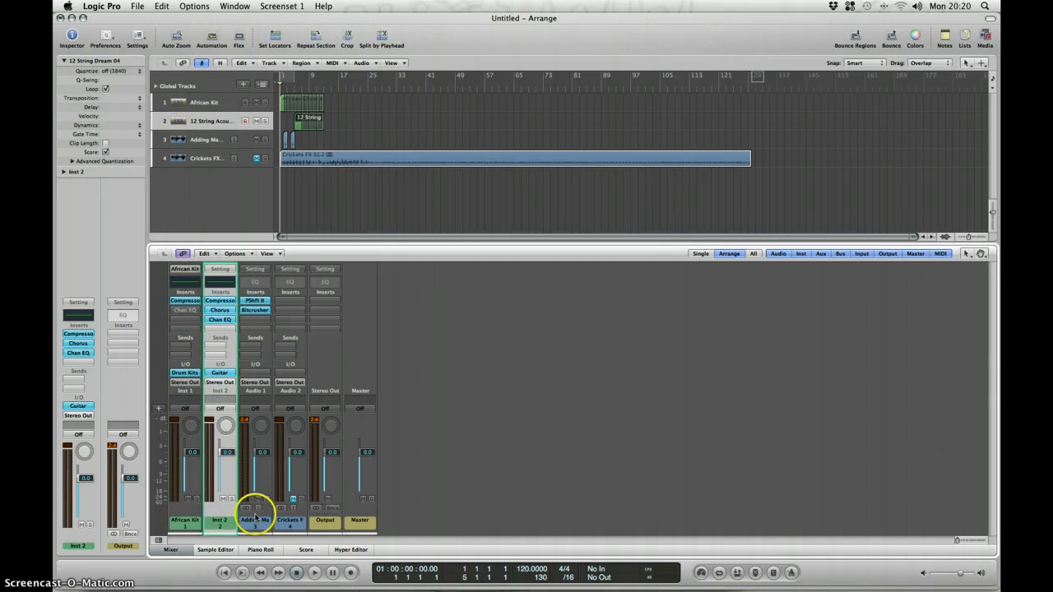
click(255, 518)
click(219, 518)
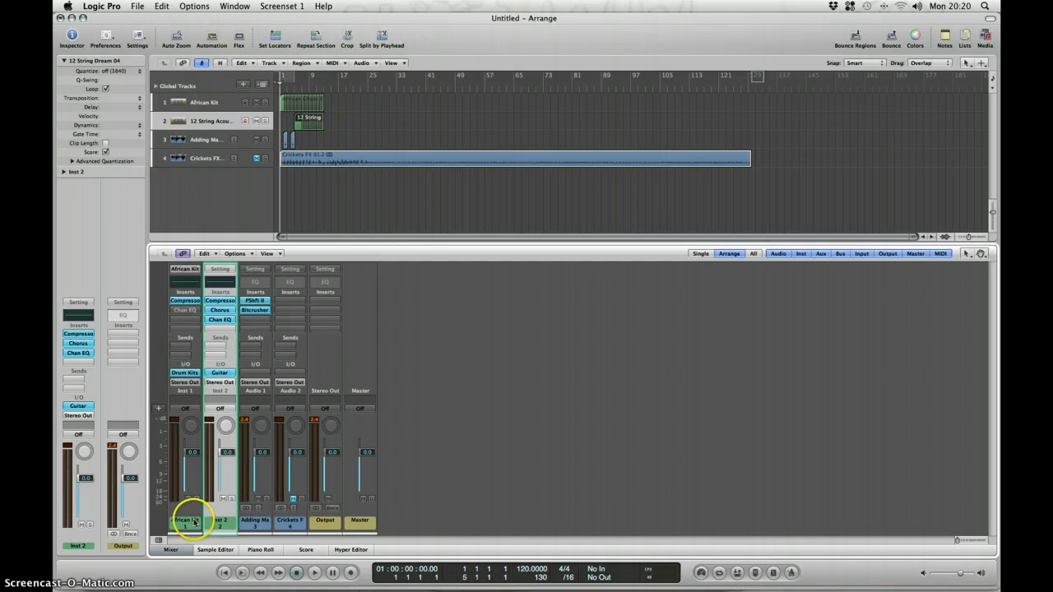
Select the African Kit, Inst 2 and Adding Machine channel strips together and add a Bus 1 send to all three.
click(194, 520)
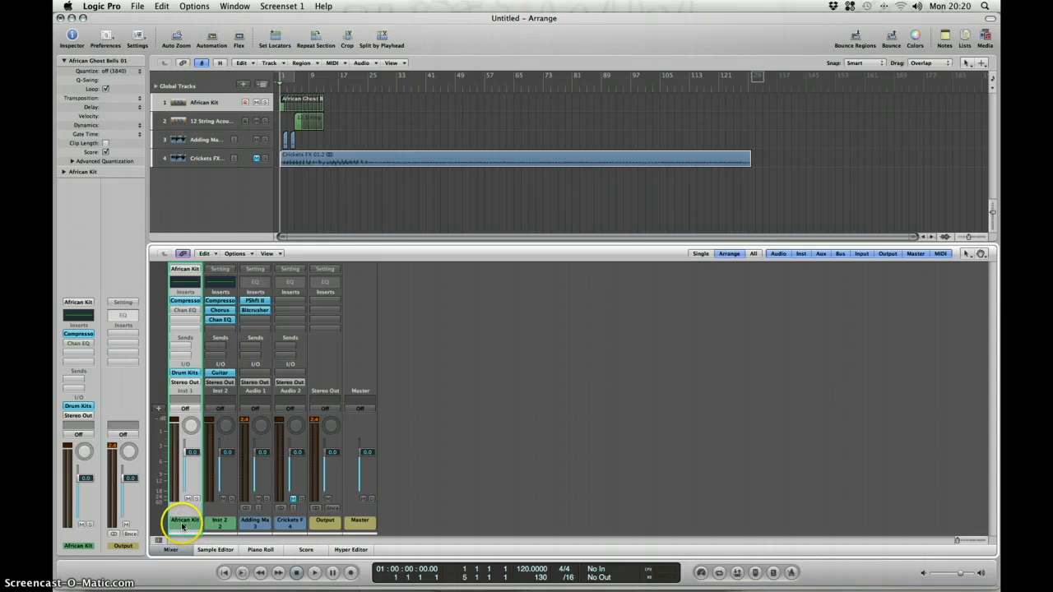
drag(196, 524, 249, 524)
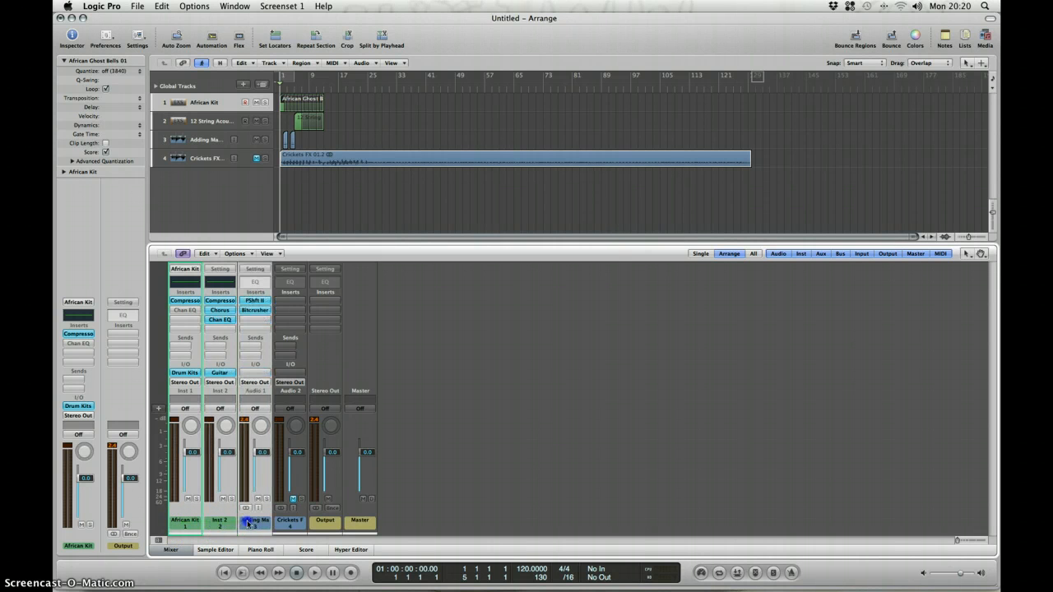
click(187, 348)
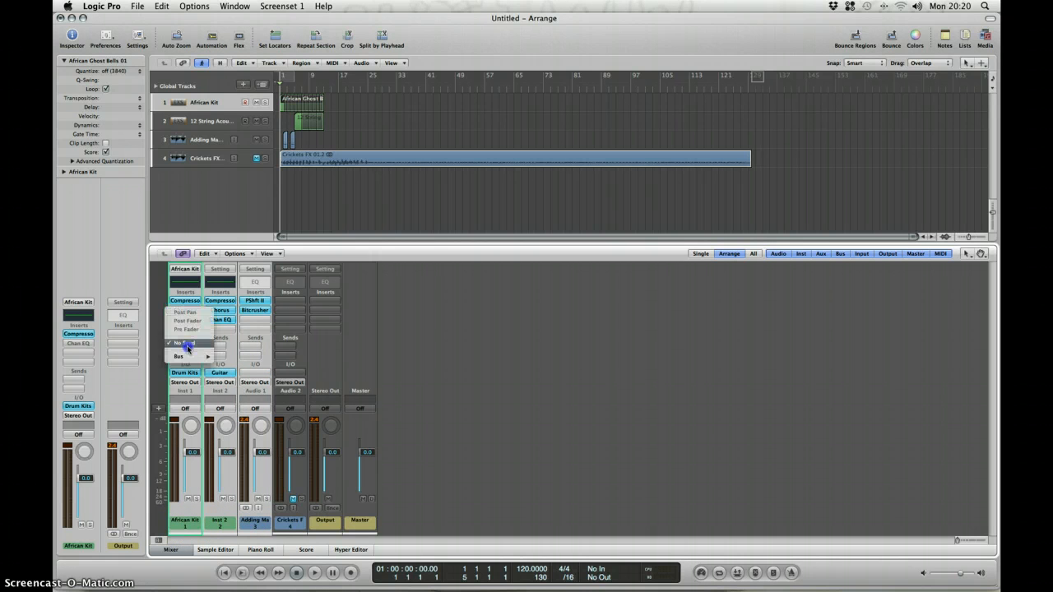
mouse_move(203, 360)
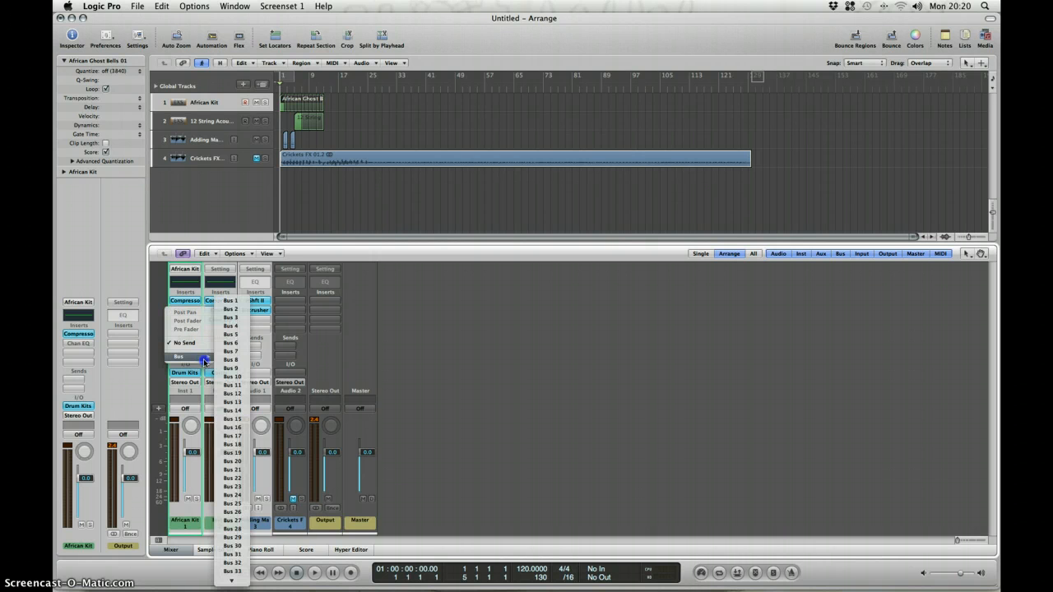
click(229, 307)
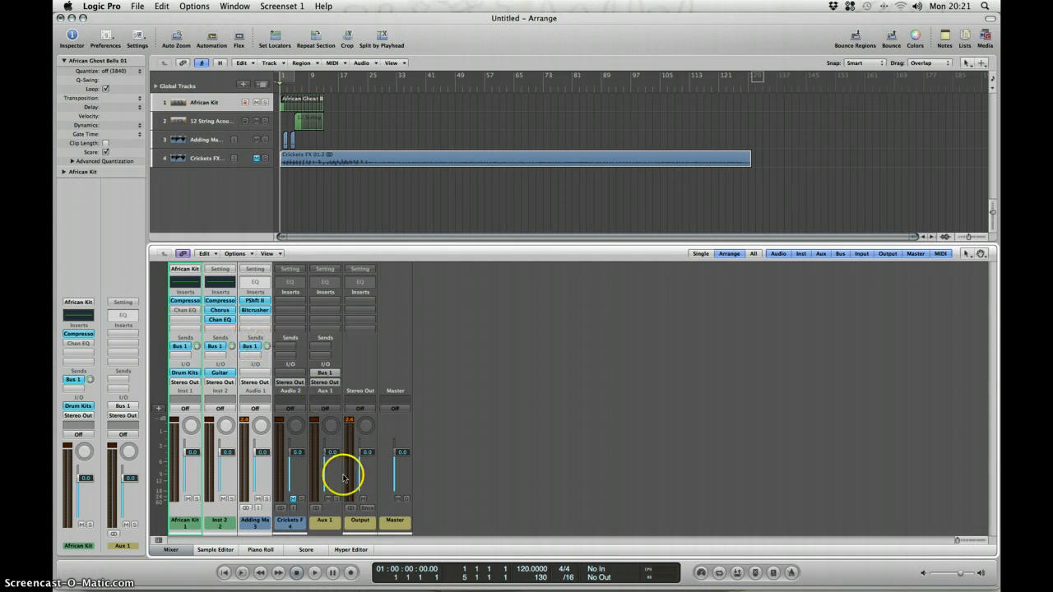
Solo the Aux 1 channel during playback to audition the signal arriving through Bus 1, then stop and unsolo it.
click(329, 525)
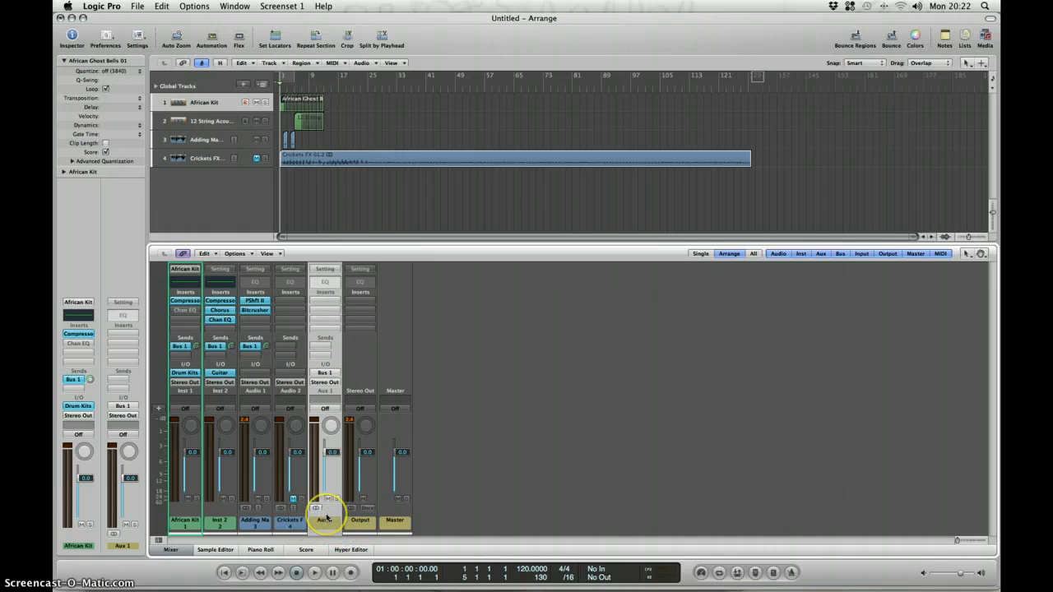
key(space)
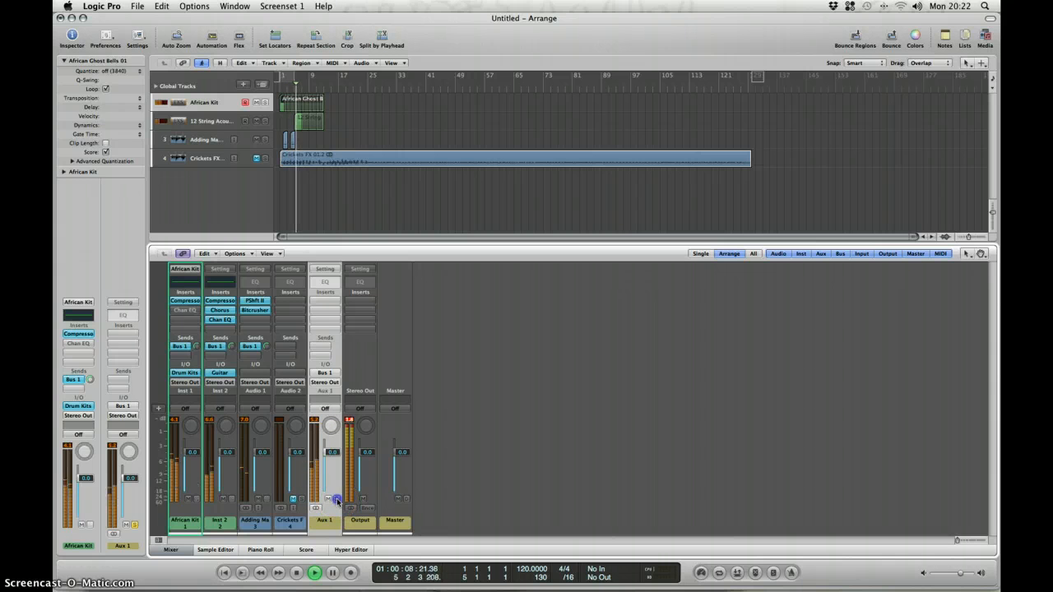
click(337, 499)
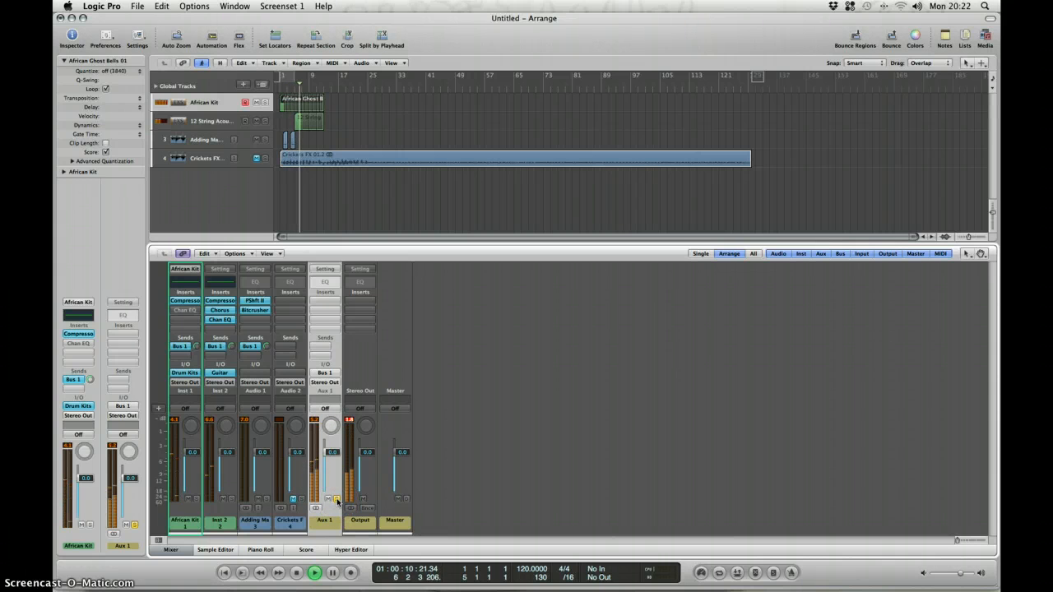
click(329, 523)
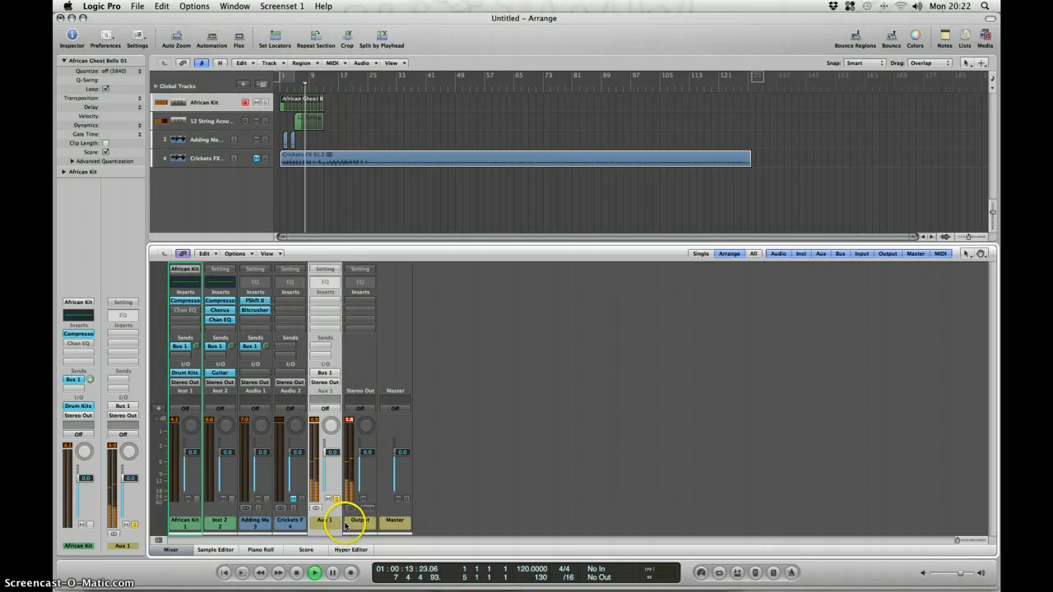
click(288, 87)
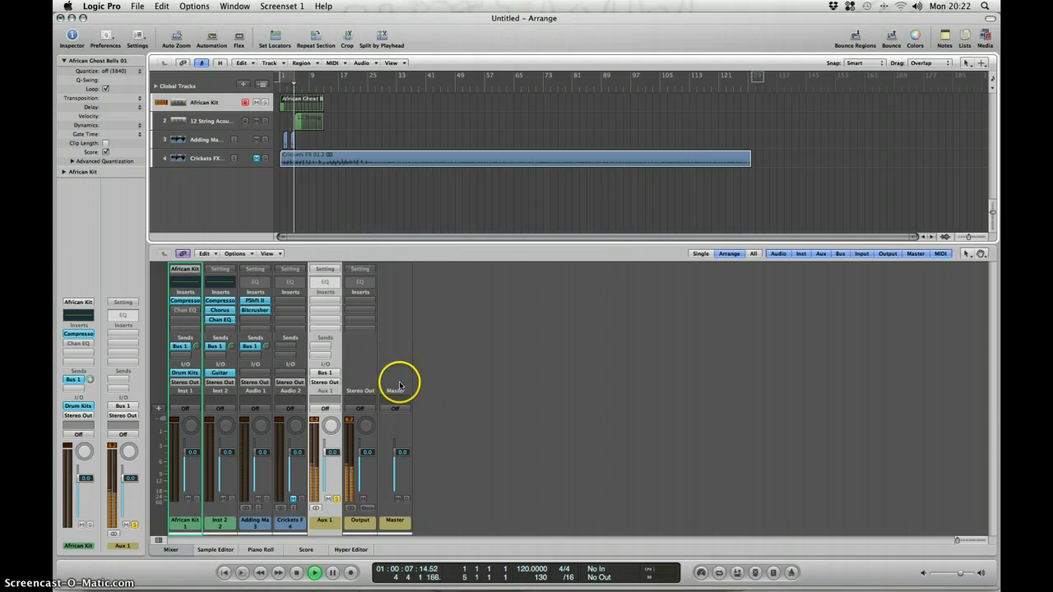
key(space)
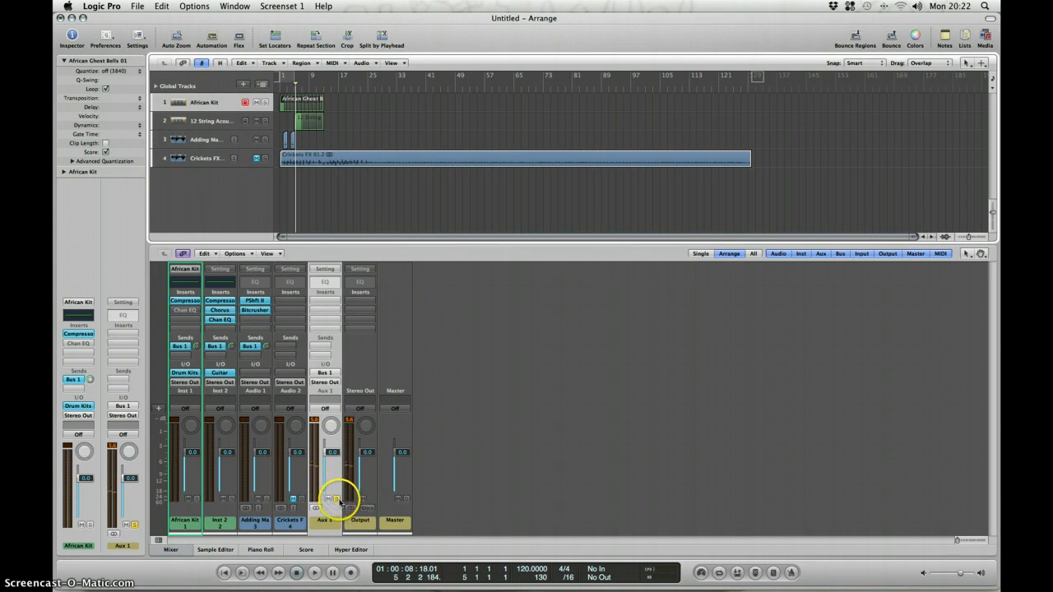
click(337, 500)
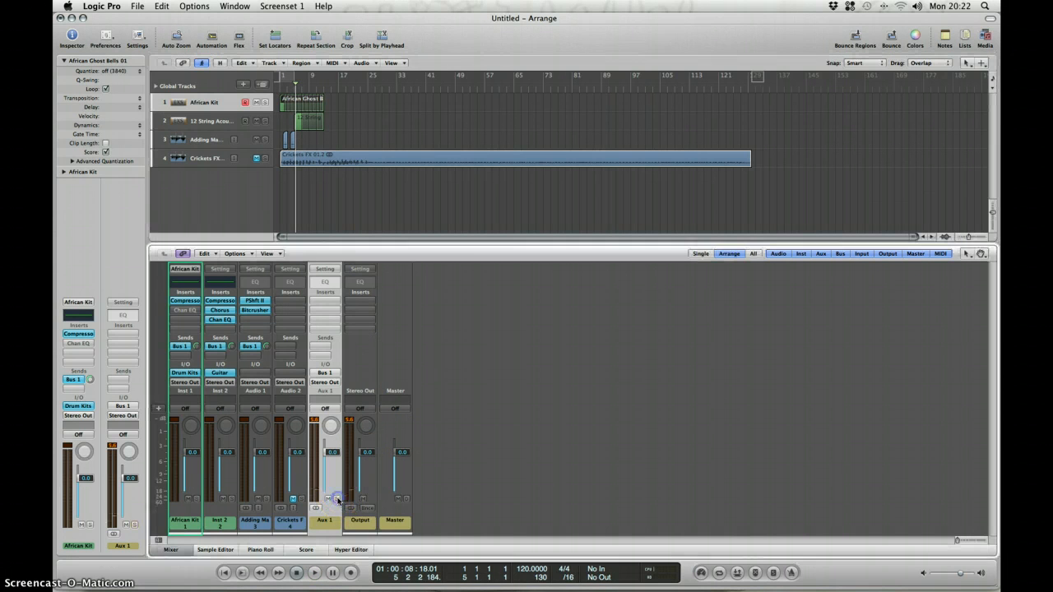
Insert a stereo PlatinumVerb reverb in the first Aux 1 insert slot and move its window clear of the channel strips.
click(327, 303)
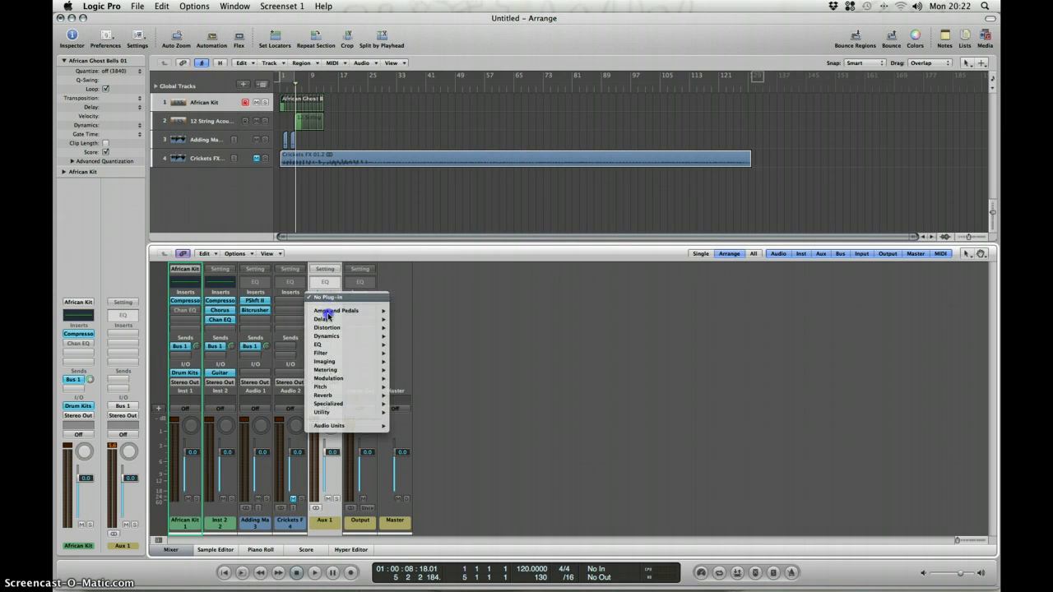
mouse_move(346, 395)
mouse_move(436, 409)
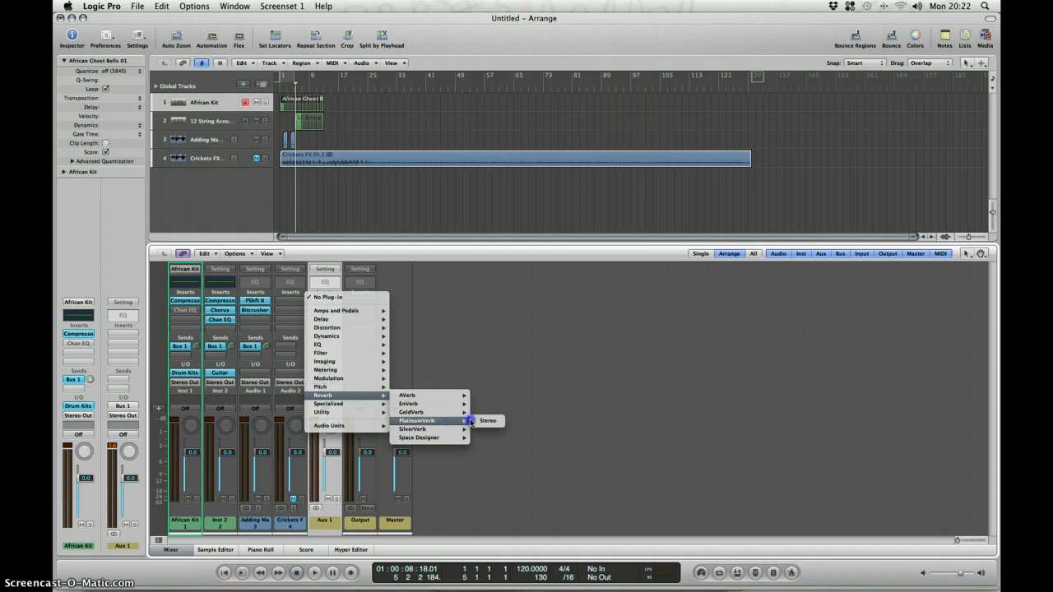
click(485, 422)
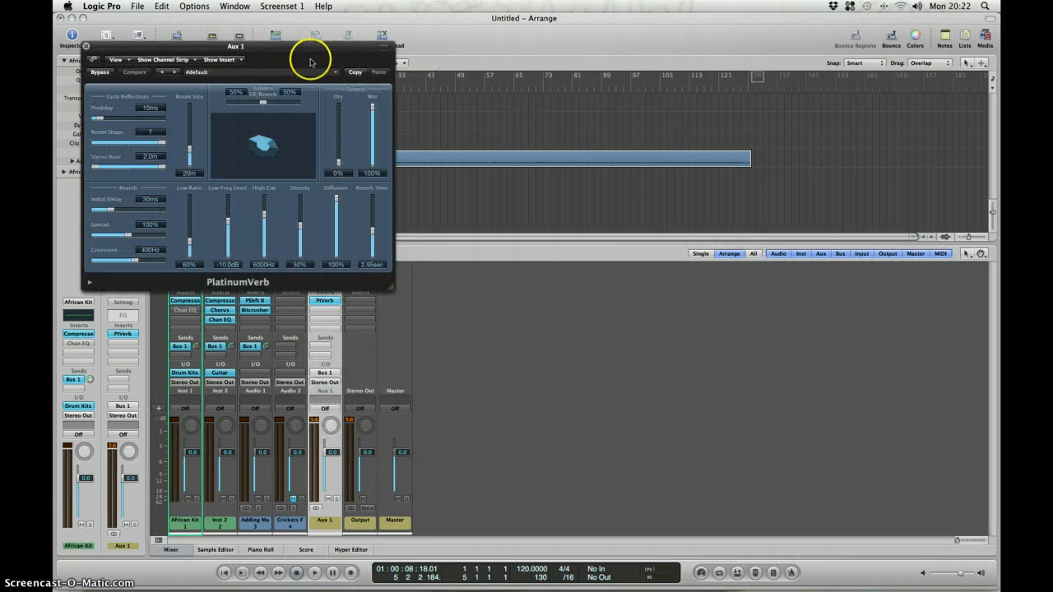
drag(308, 52, 524, 93)
drag(600, 96, 789, 119)
Load the Small Hall preset in PlatinumVerb and place its window in the empty mixer area beside the strips.
click(771, 130)
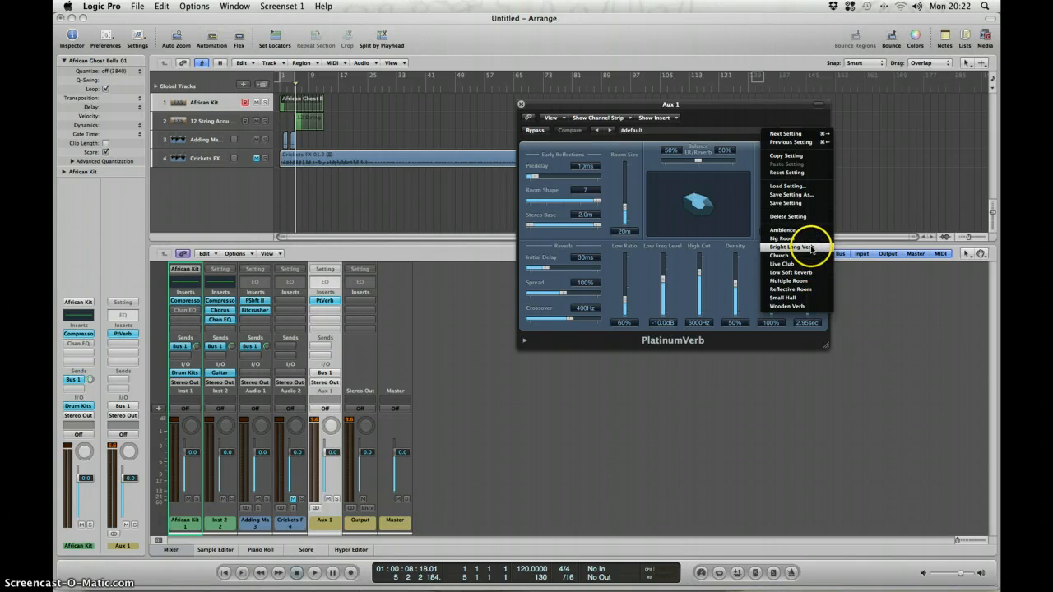
click(826, 300)
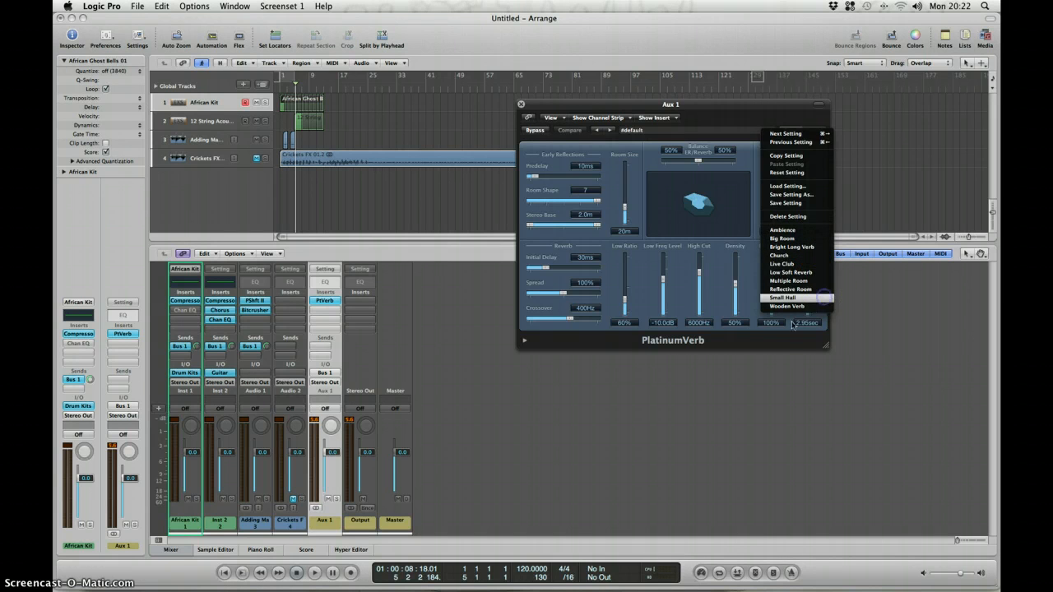
drag(748, 109, 883, 181)
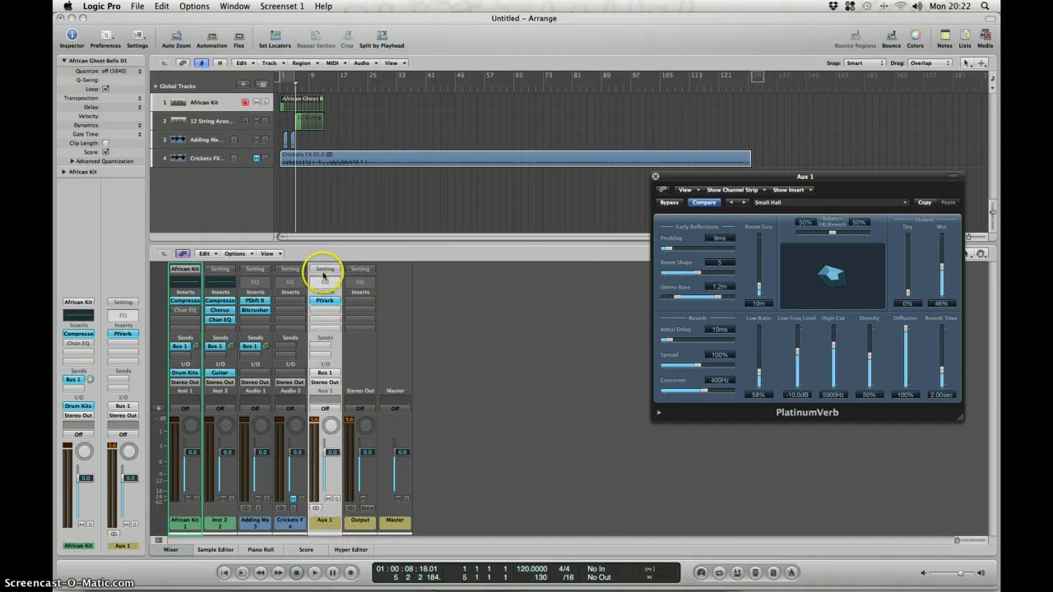
drag(748, 191, 744, 284)
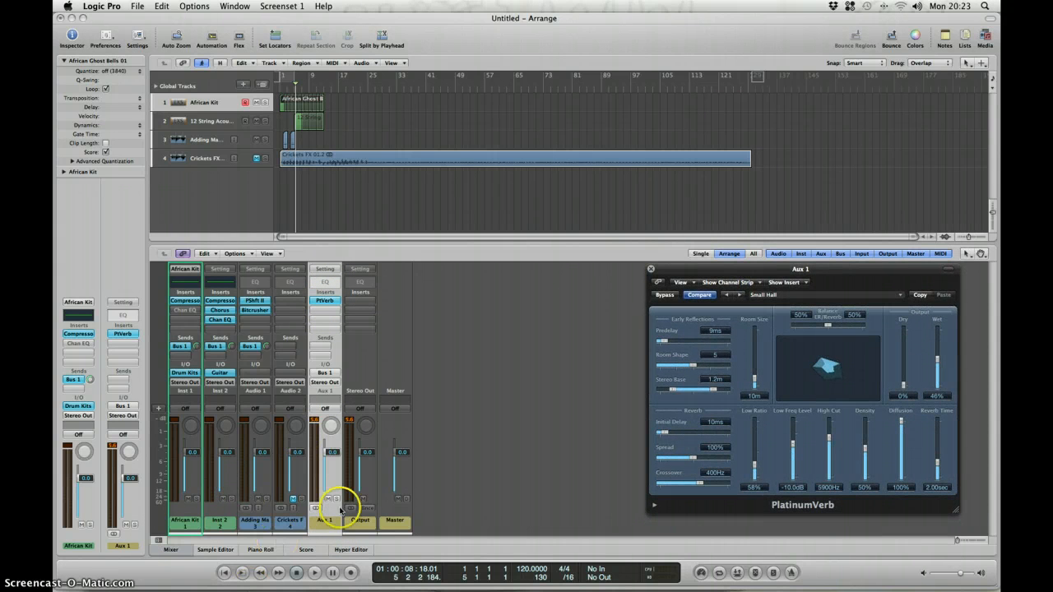
Review the African Kit, Inst 2 and Adding Machine strips, then play the project from the start to hear the shared reverb.
click(181, 523)
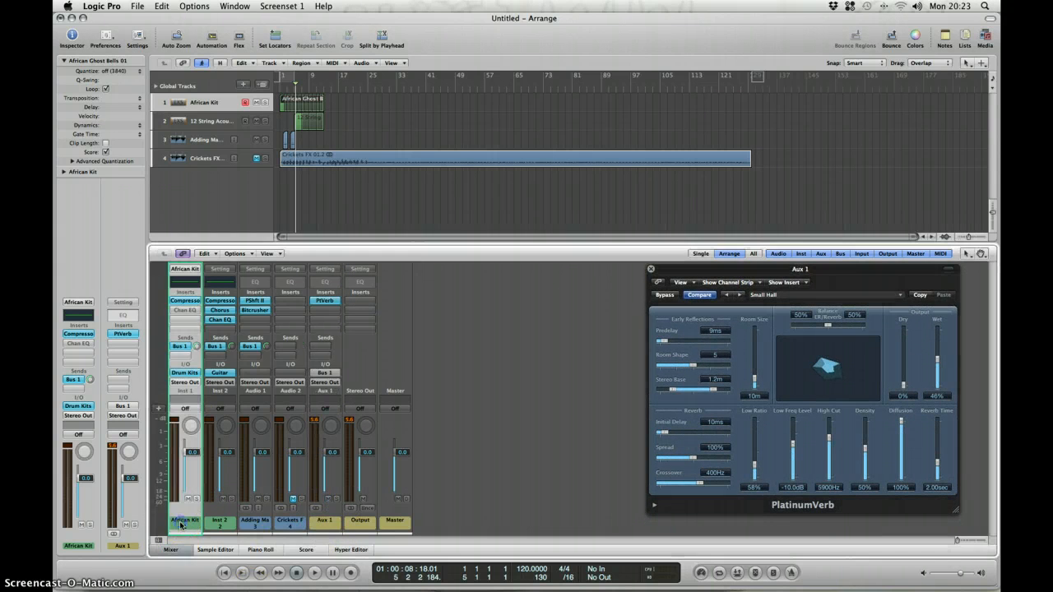
click(215, 524)
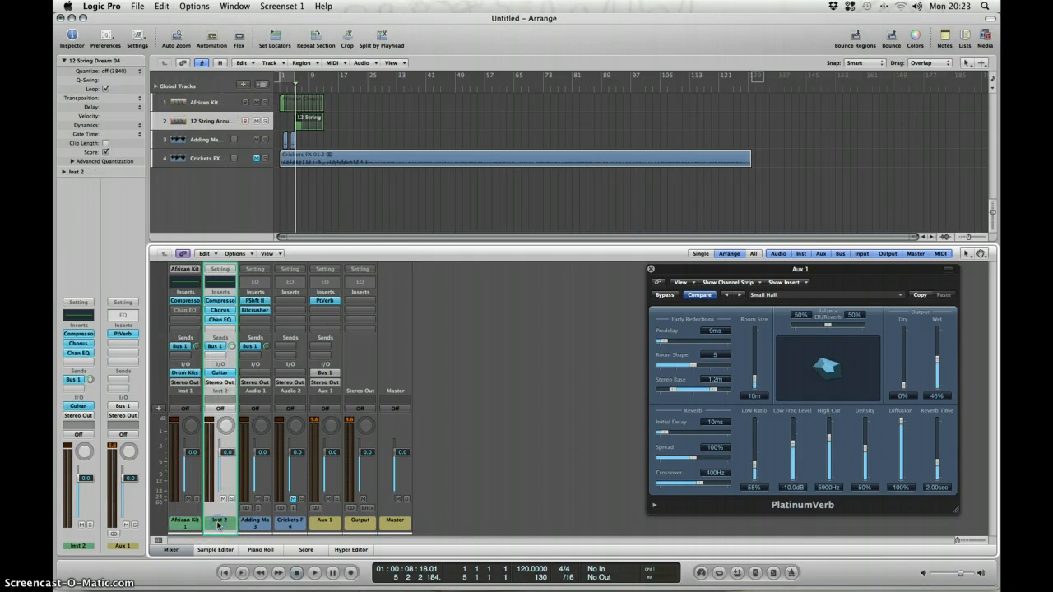
click(254, 523)
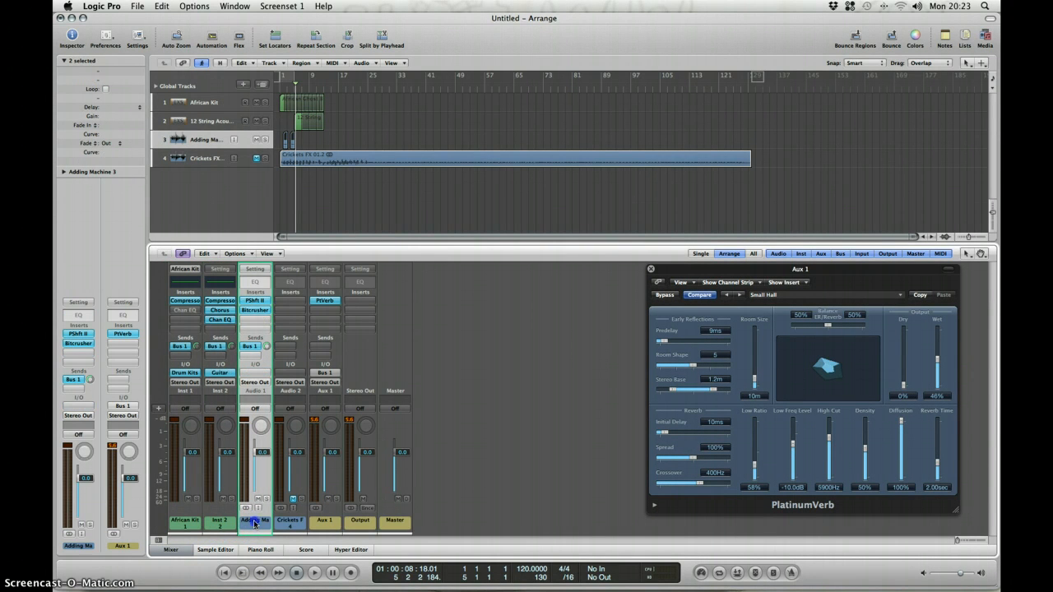
key(Return)
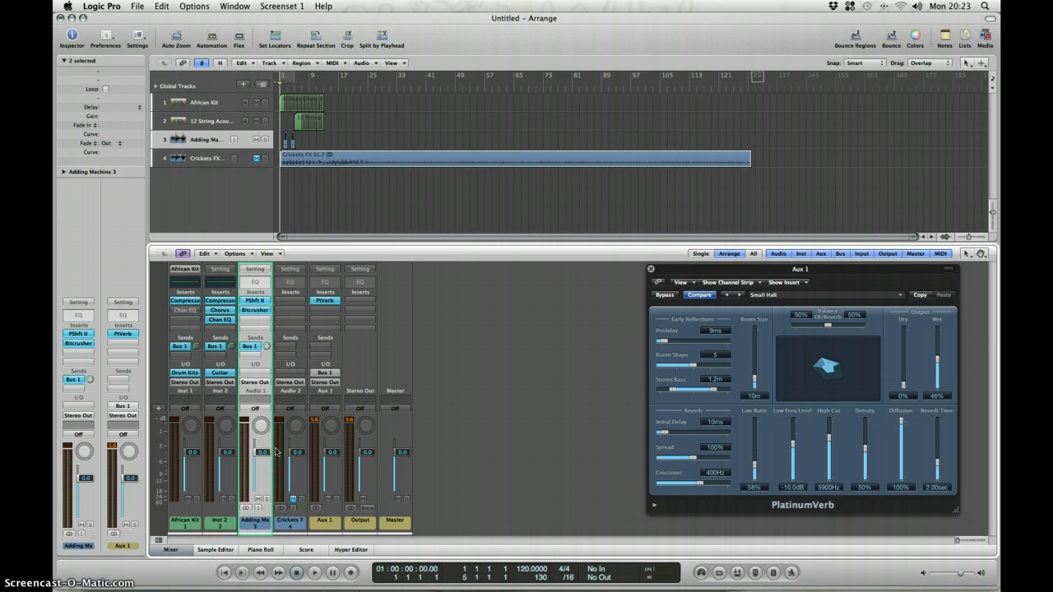
key(space)
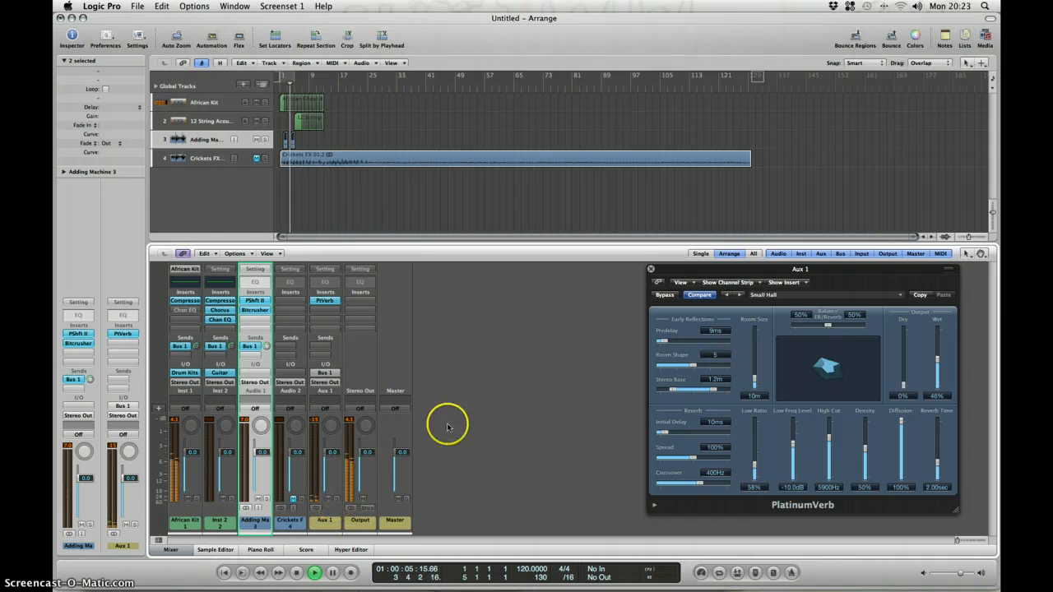
drag(863, 270, 868, 201)
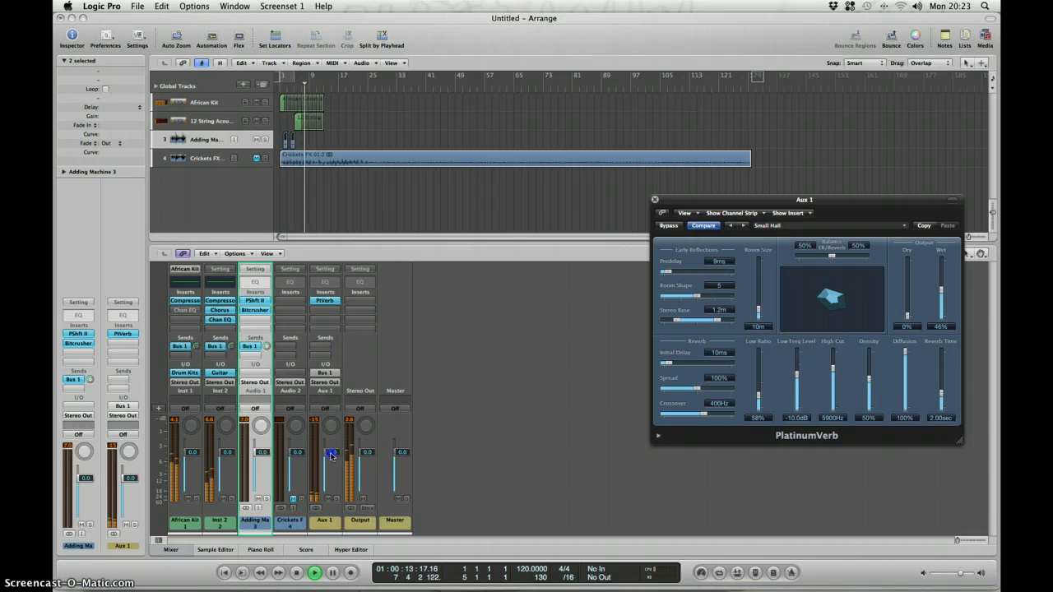
Lower the Aux 1 fader to thin out the reverb, raise it to +6.0 dB, and replay the project from the start.
drag(332, 457, 330, 526)
drag(326, 589, 326, 586)
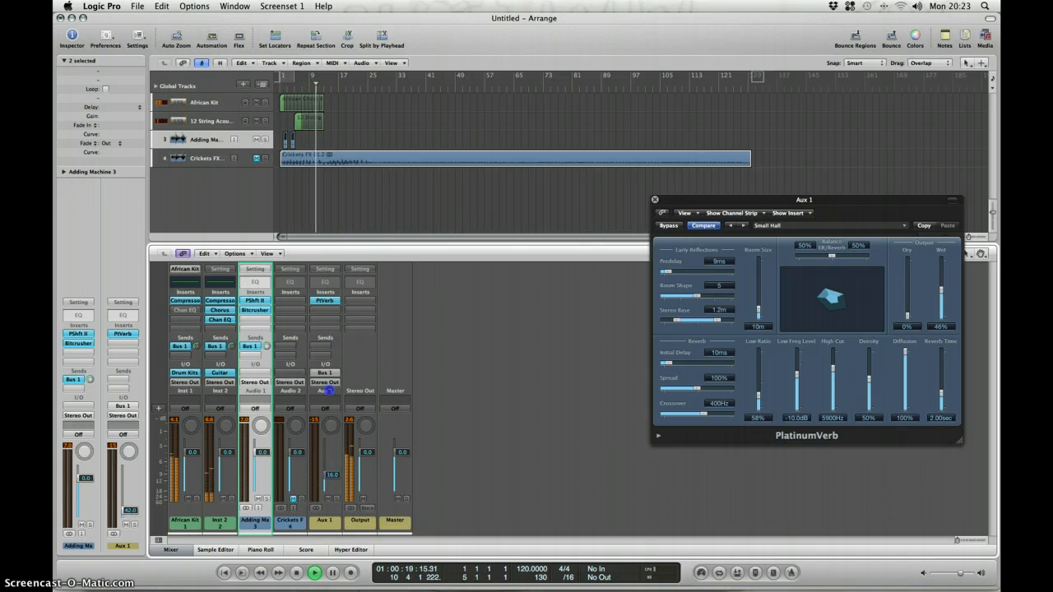
drag(331, 491, 335, 247)
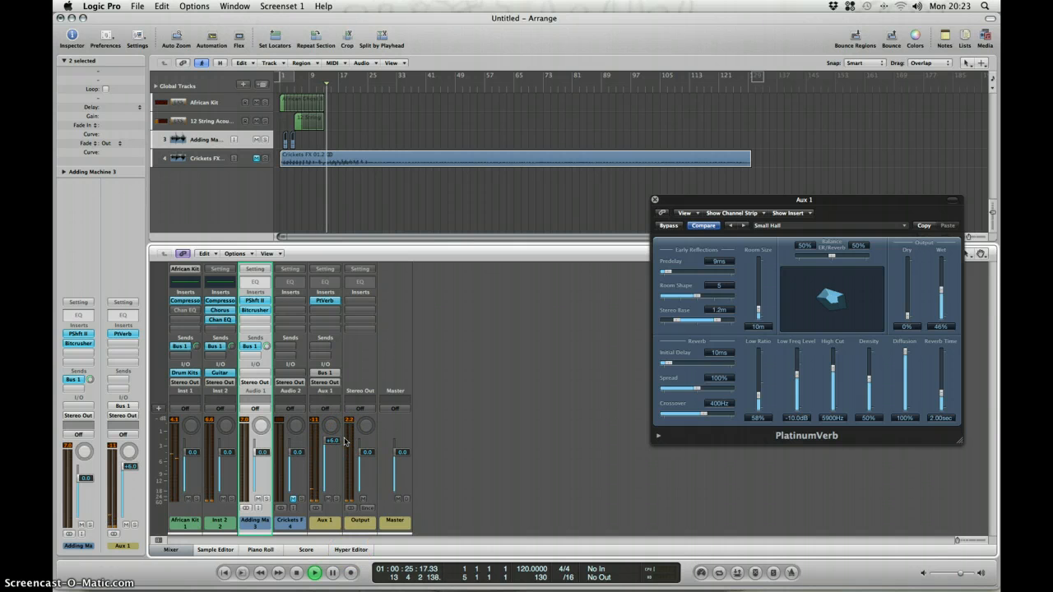
key(Return)
key(space)
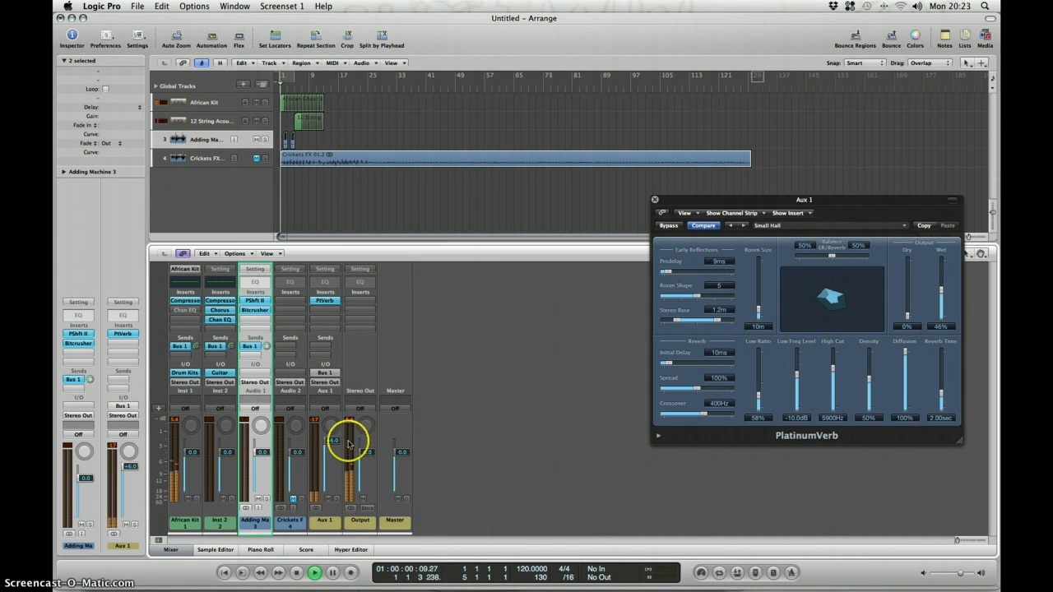
Stop playback, rename the Aux 1 channel strip to Reverb and lower its fader to about -0.3 dB.
key(space)
drag(333, 444, 332, 466)
click(325, 521)
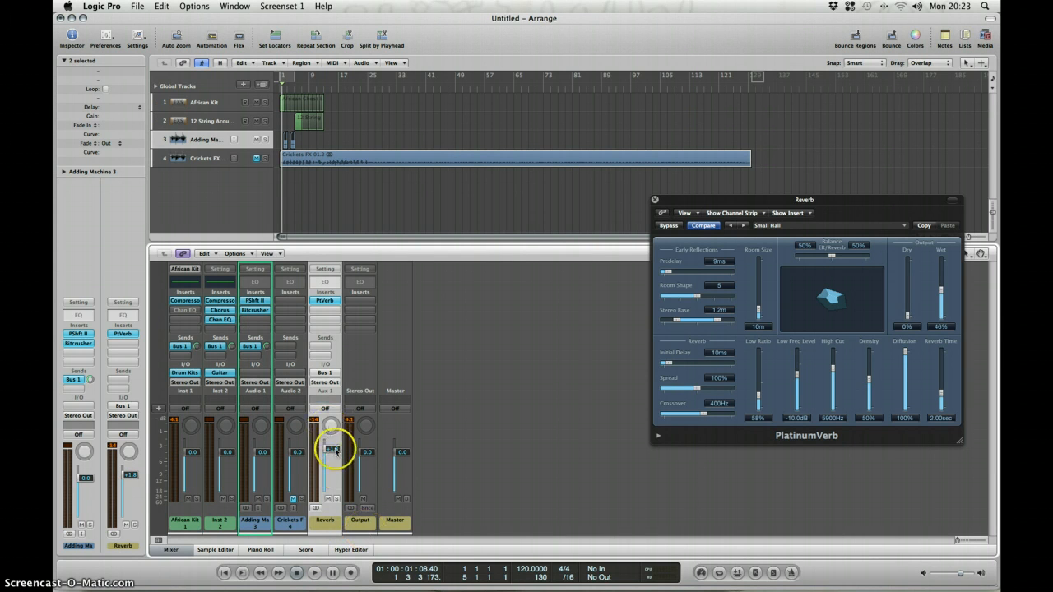
mouse_move(333, 444)
mouse_down()
mouse_move(333, 495)
mouse_move(332, 462)
mouse_up()
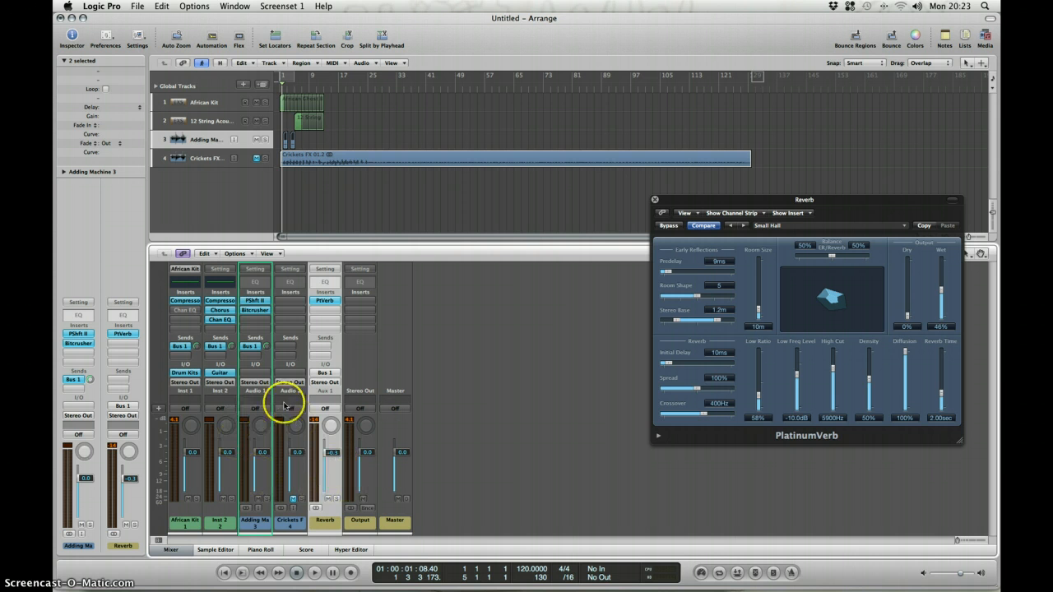
Lower the Reverb strip's fader to -8.0 dB, play the project, and raise it to -5.2 dB while listening.
click(185, 518)
click(231, 526)
click(251, 522)
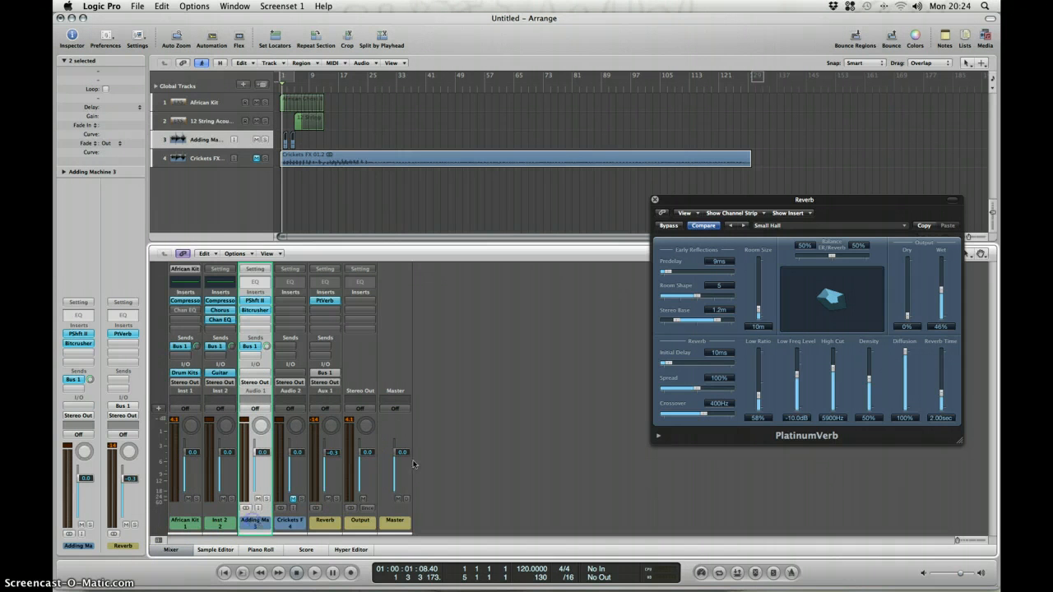
drag(346, 451, 330, 486)
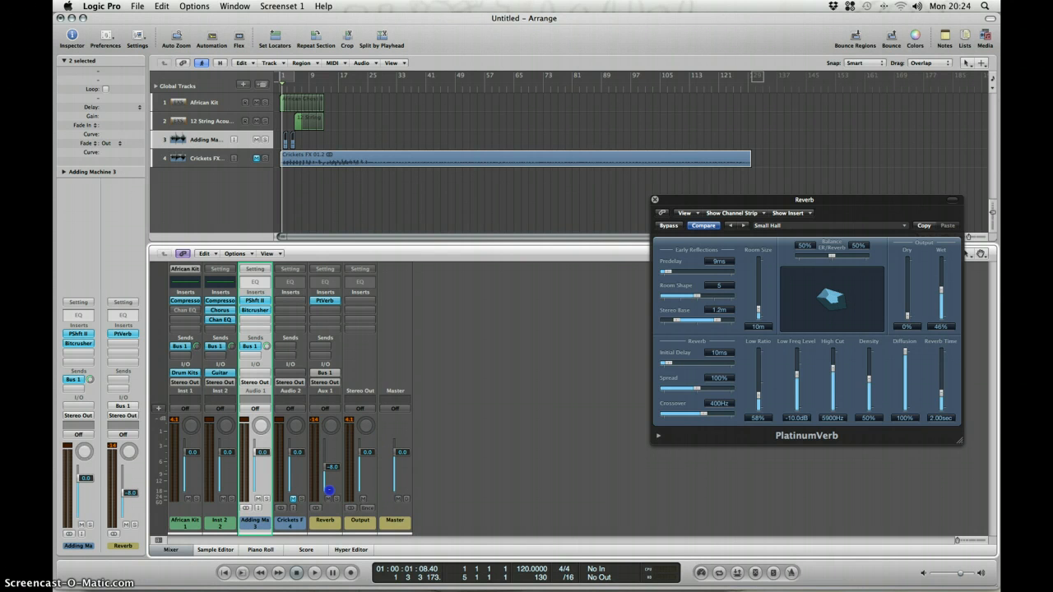
key(space)
click(330, 482)
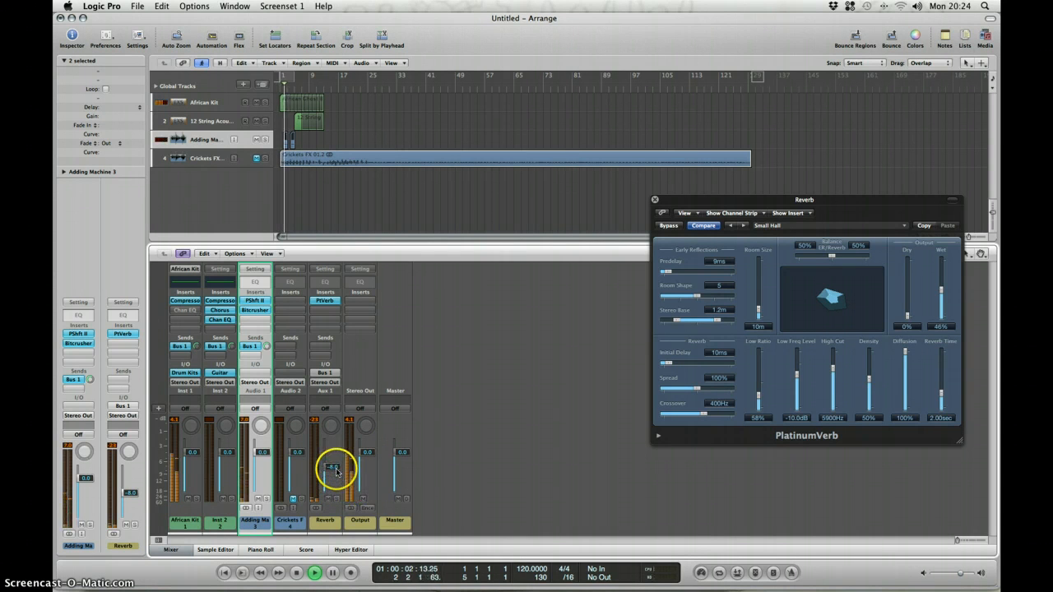
mouse_move(337, 472)
mouse_down()
mouse_move(337, 454)
mouse_move(336, 468)
mouse_up()
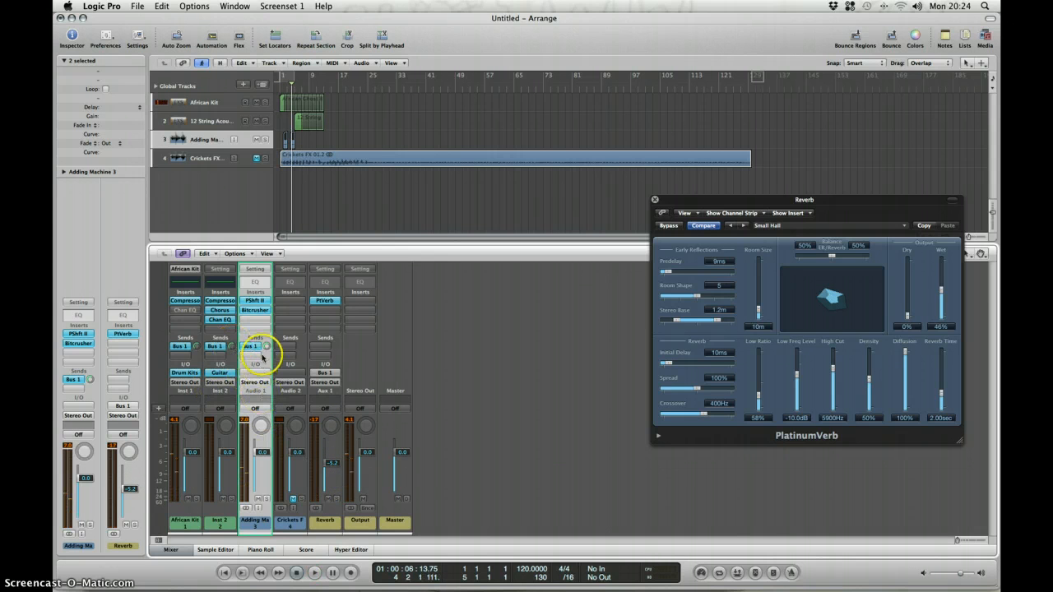
Set the Adding Machine strip's Bus 1 send to +6.0 dB and play the project from the start.
click(216, 511)
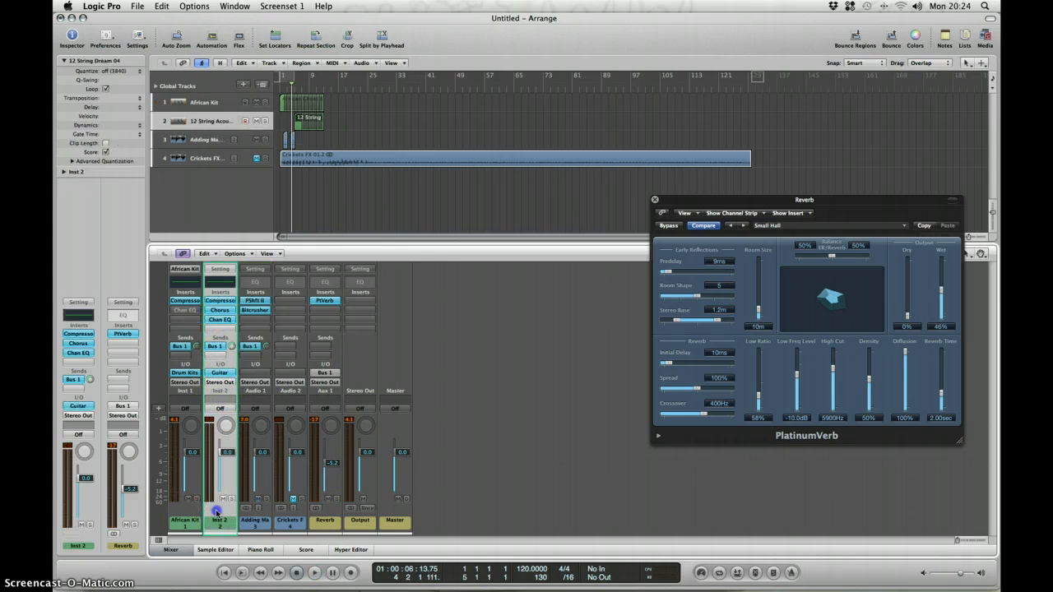
click(258, 519)
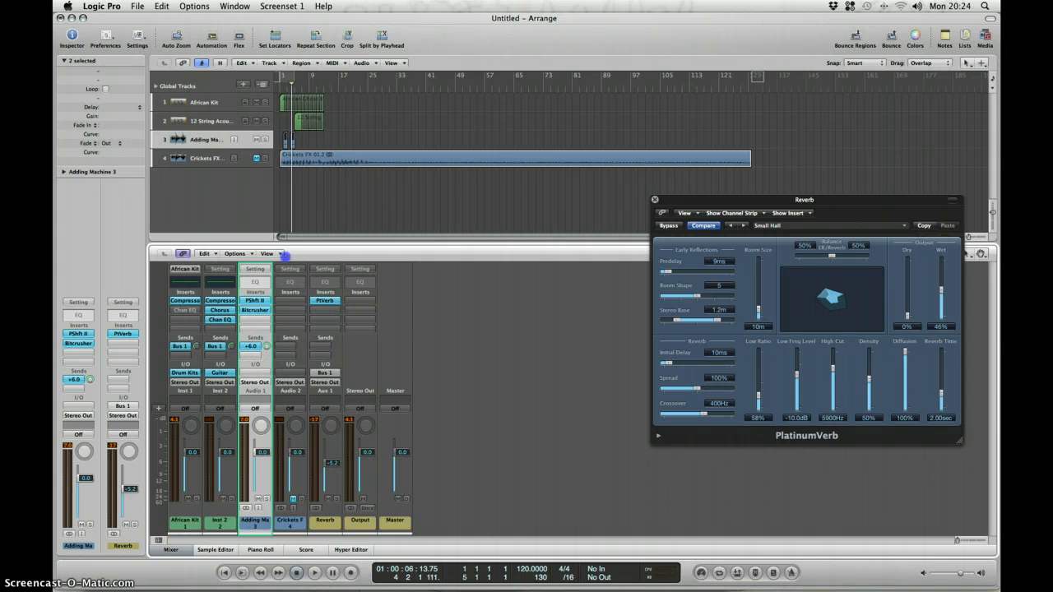
click(279, 88)
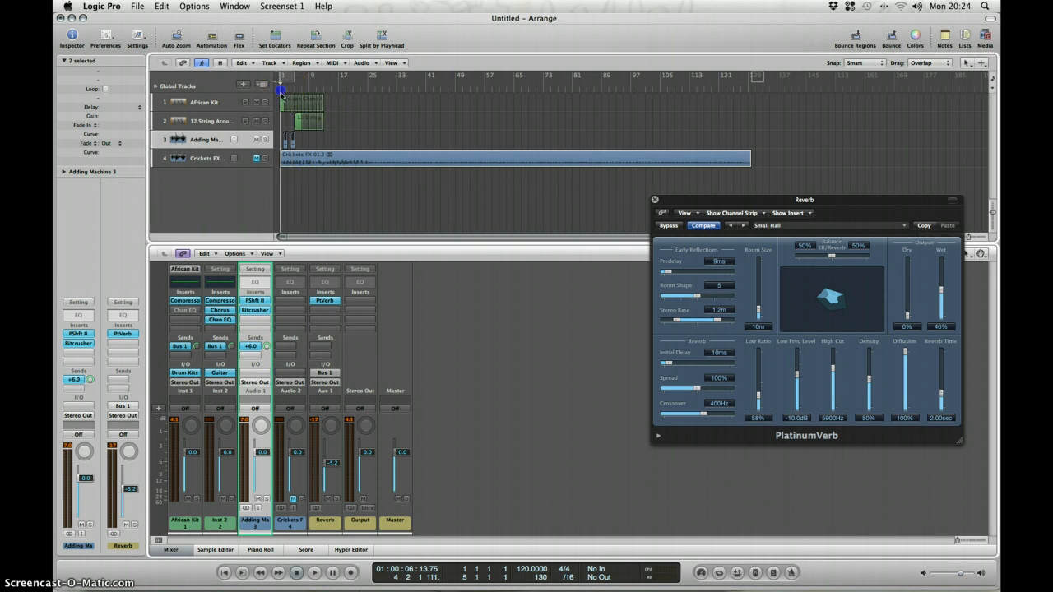
key(space)
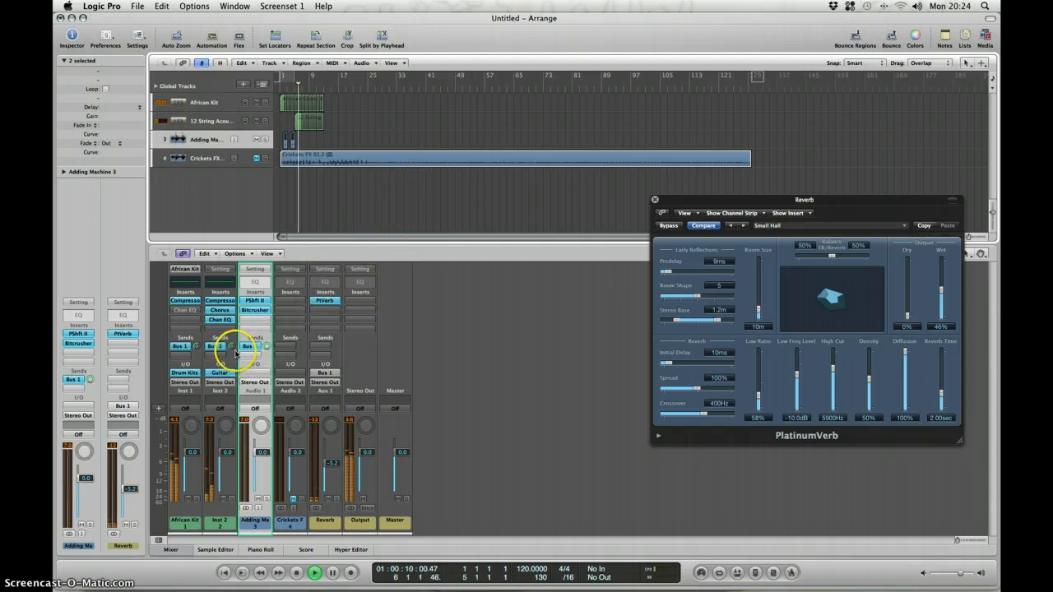
Stop playback, set the Inst 2 strip's Bus 1 send to -11.8 dB, and replay the project from the start.
key(space)
drag(229, 350, 229, 354)
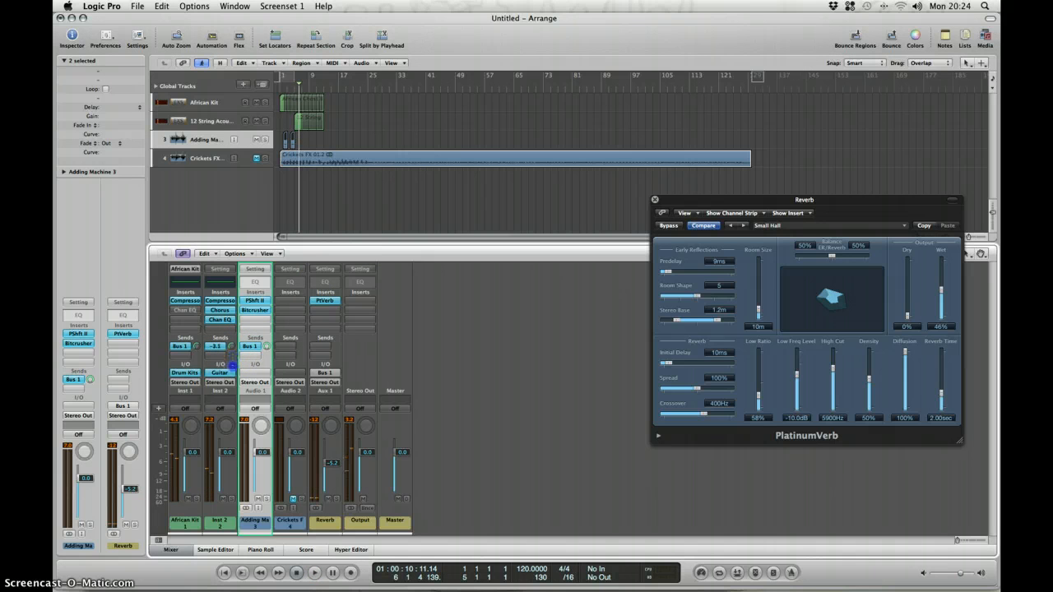
click(283, 79)
key(space)
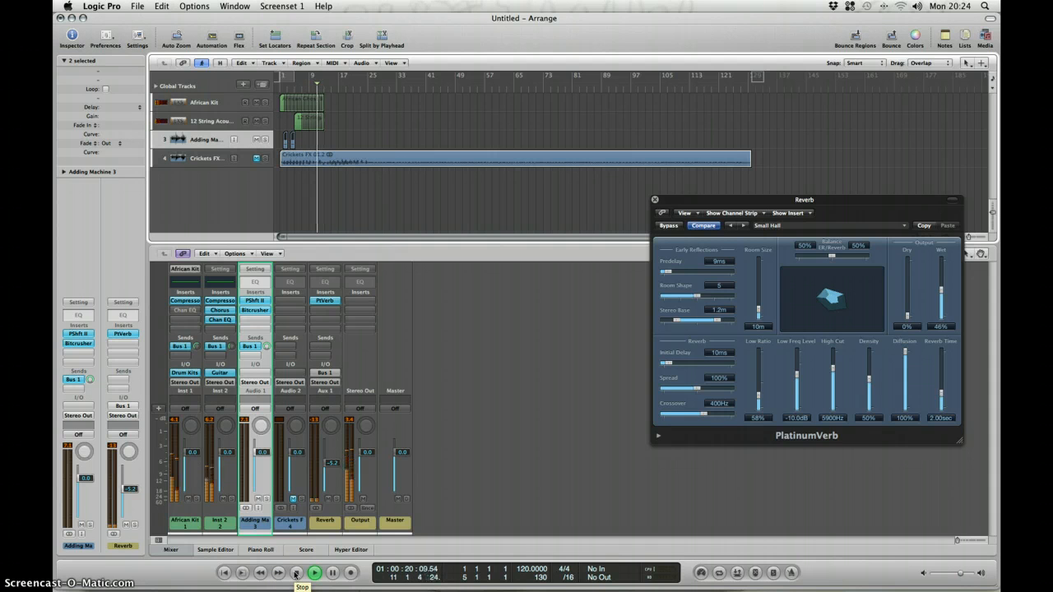
Turn the system output volume down four steps and move the playhead back to the project start.
key(XF86AudioLowerVolume)
key(XF86AudioLowerVolume)
key(XF86AudioLowerVolume)
key(XF86AudioLowerVolume)
key(XF86AudioLowerVolume)
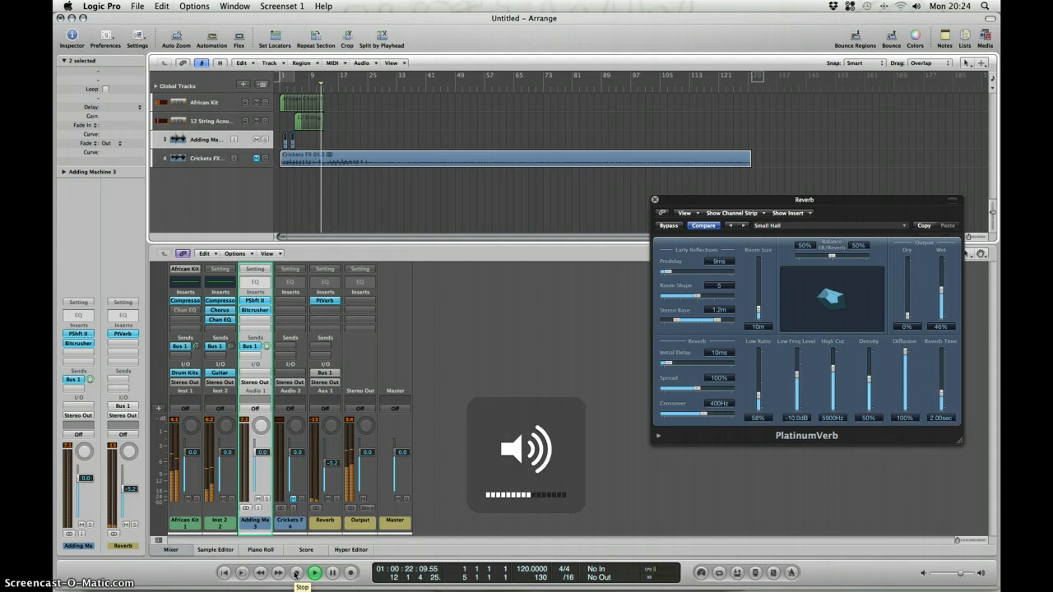
key(XF86AudioLowerVolume)
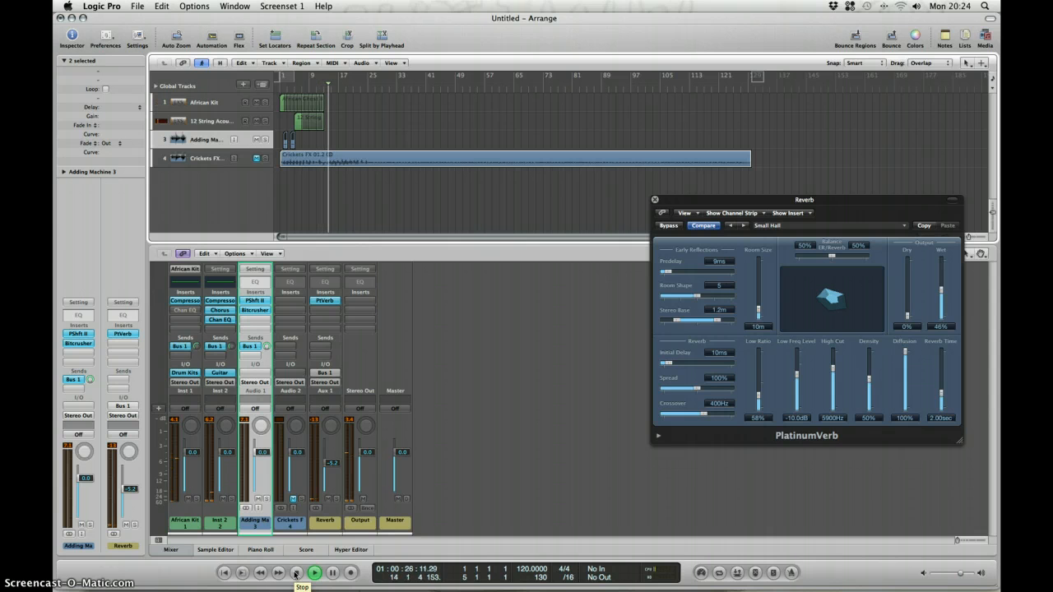
click(280, 89)
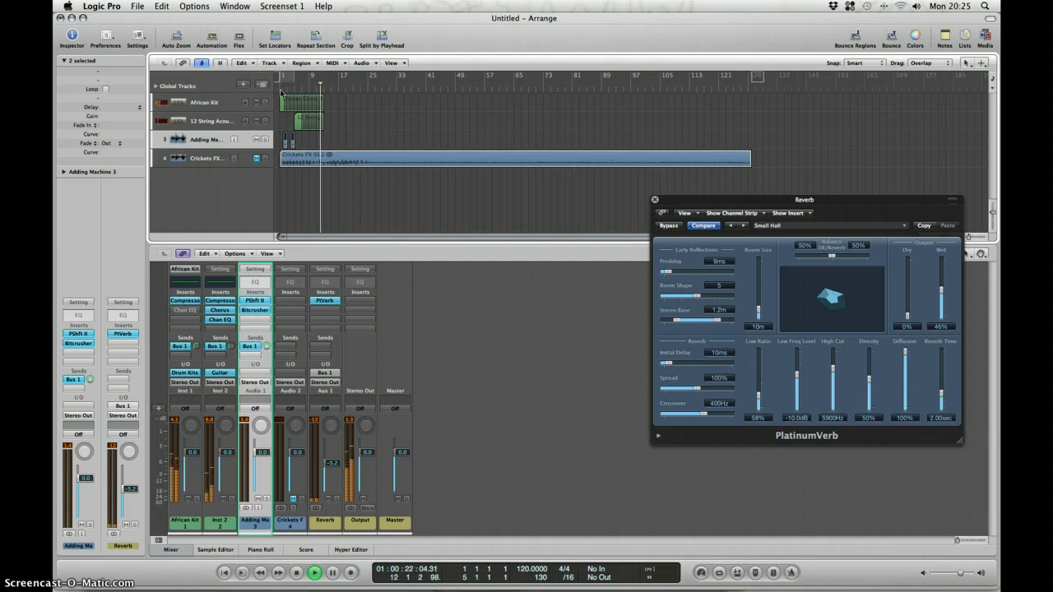
Insert PlatinumVerb in African Kit's fourth insert slot, close its window, and copy the reverb to the Inst 2 and Adding Machine strips.
click(182, 322)
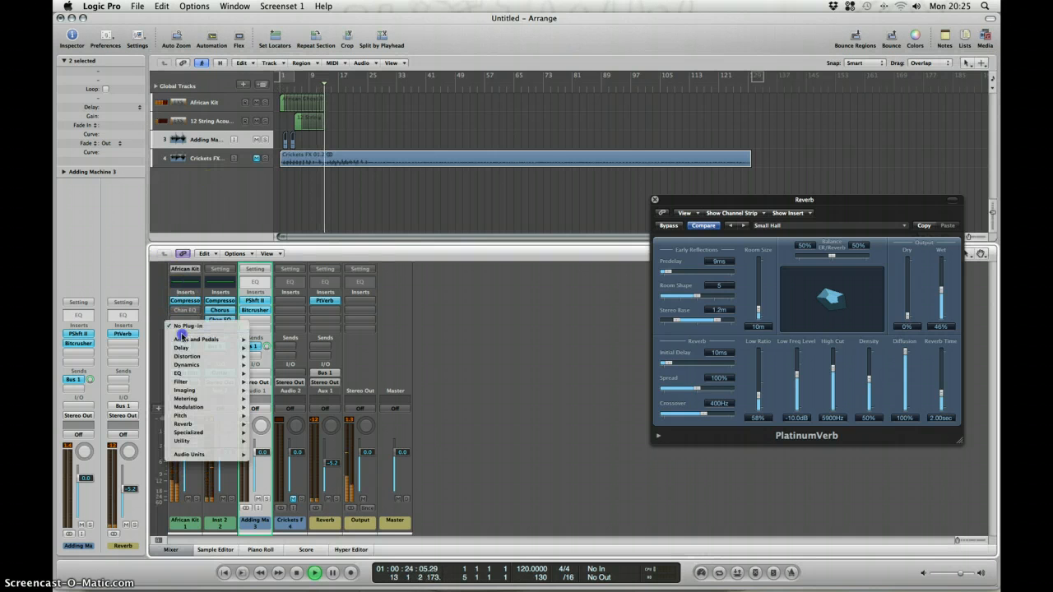
mouse_move(208, 407)
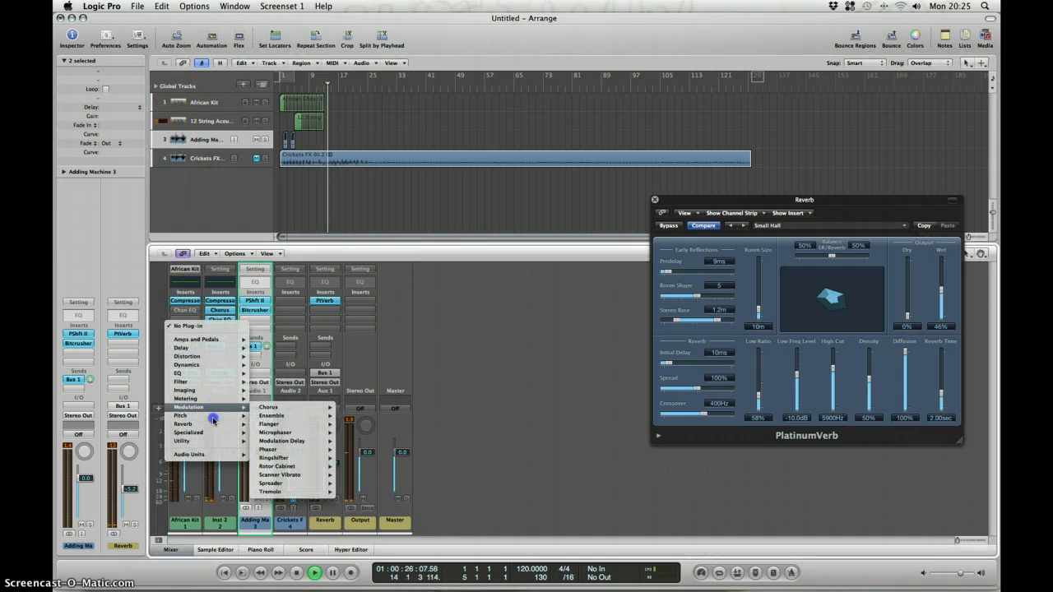
mouse_move(311, 455)
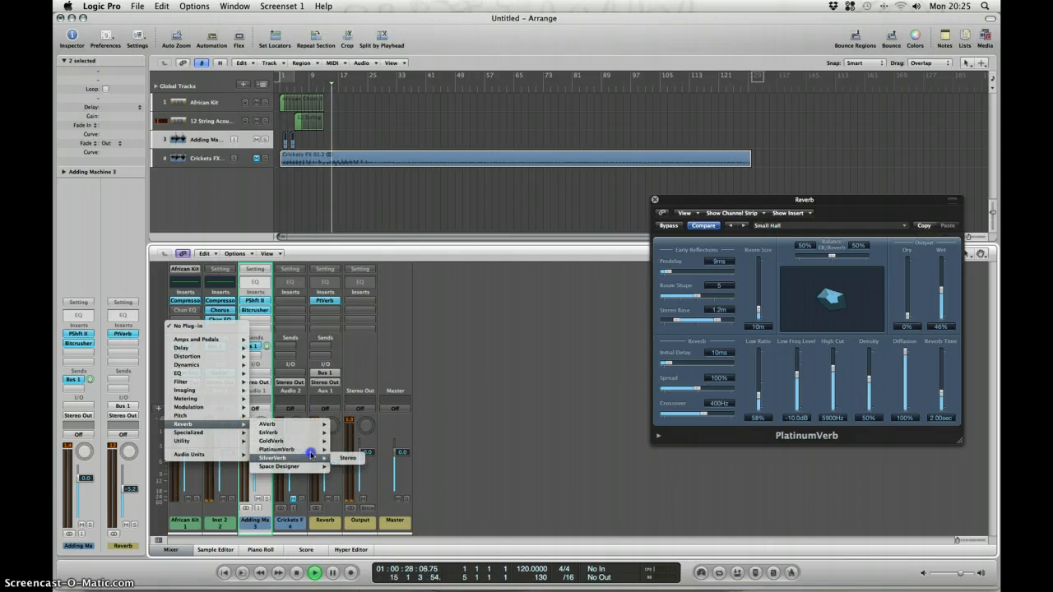
click(347, 450)
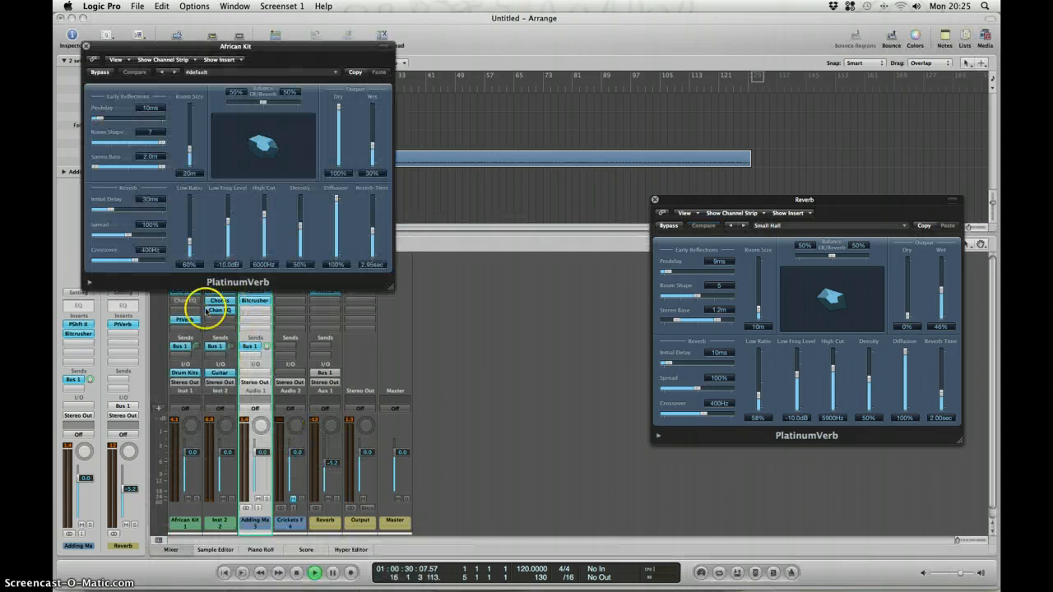
drag(169, 49, 613, 51)
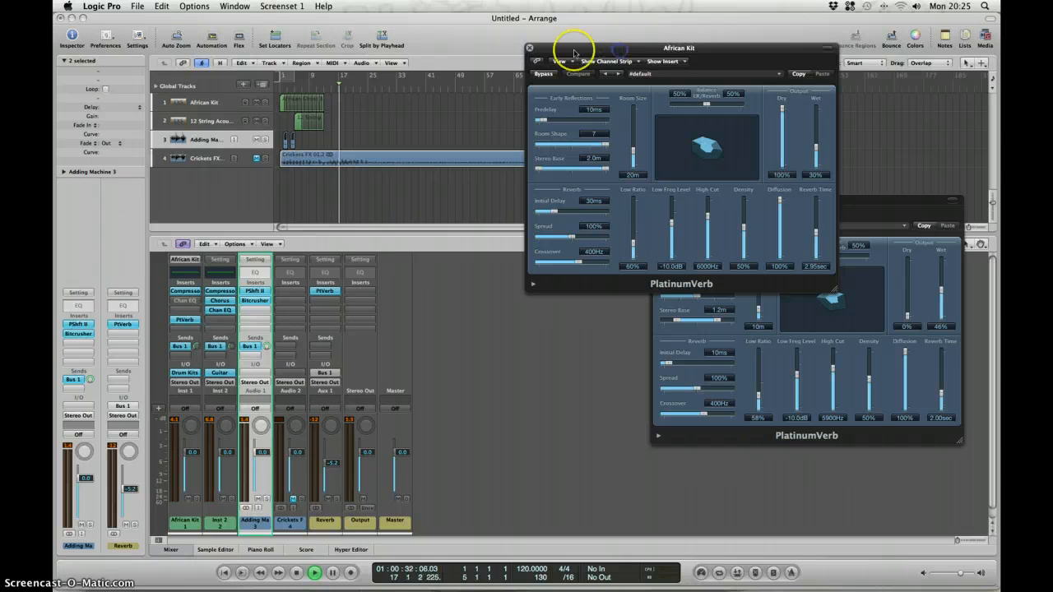
click(530, 48)
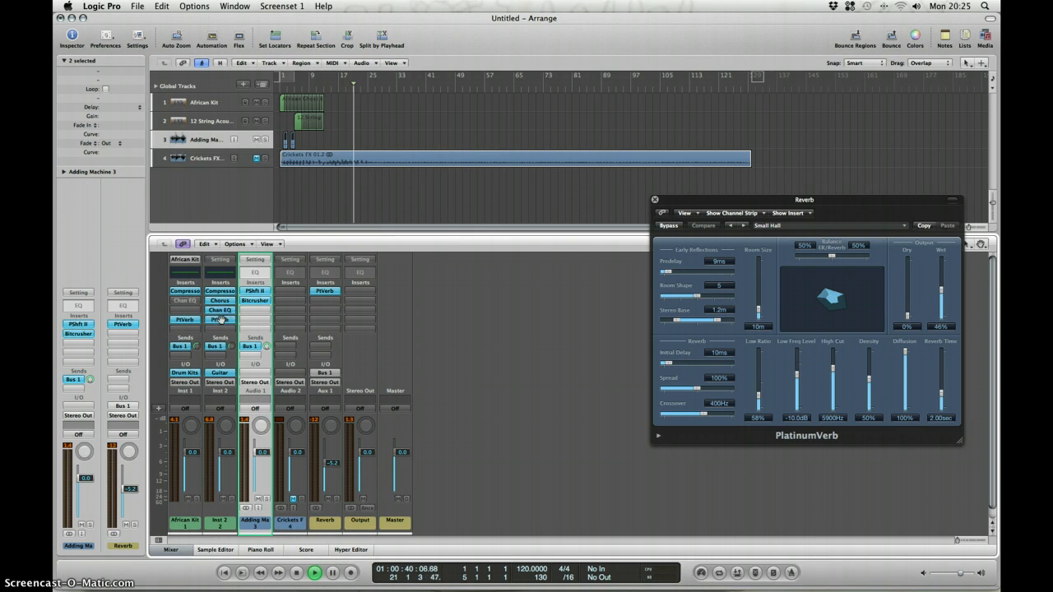
drag(258, 319, 259, 320)
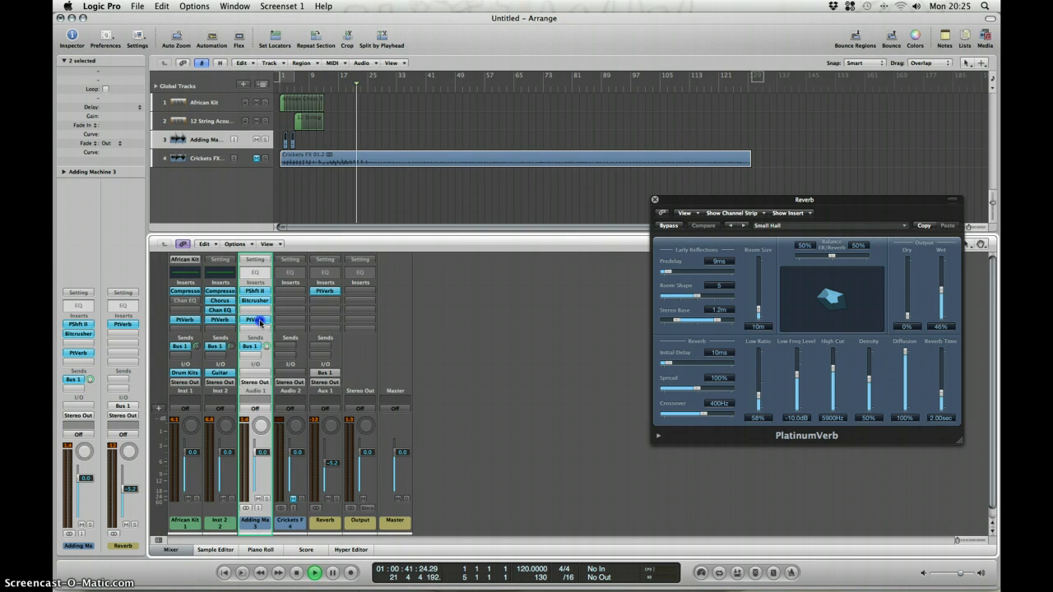
Remove the individual PlatinumVerb inserts from the Adding Machine, Inst 2 and African Kit strips.
click(260, 322)
click(264, 334)
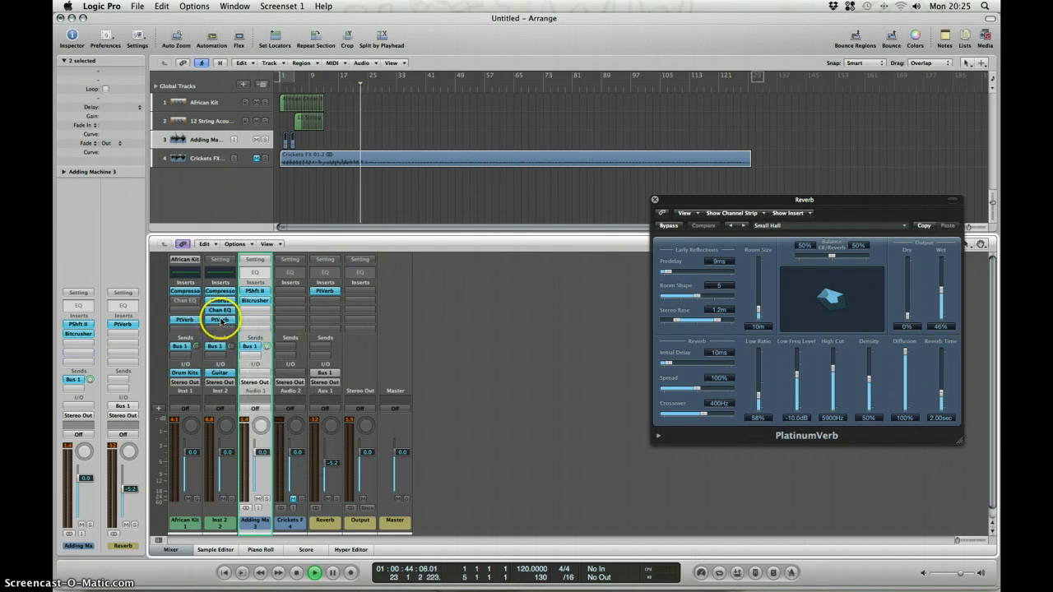
click(220, 321)
click(225, 333)
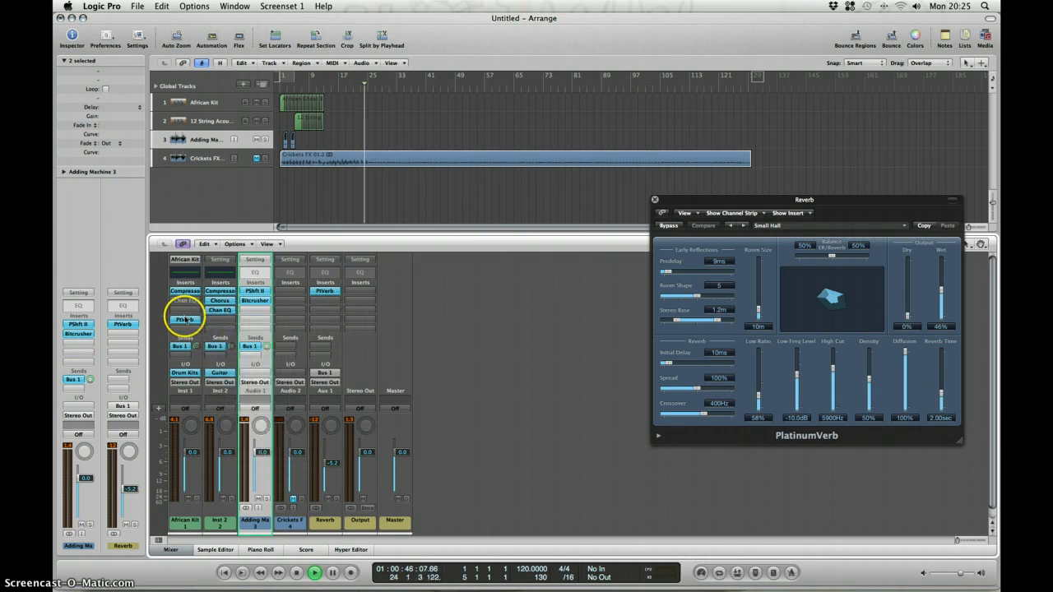
click(185, 320)
click(197, 333)
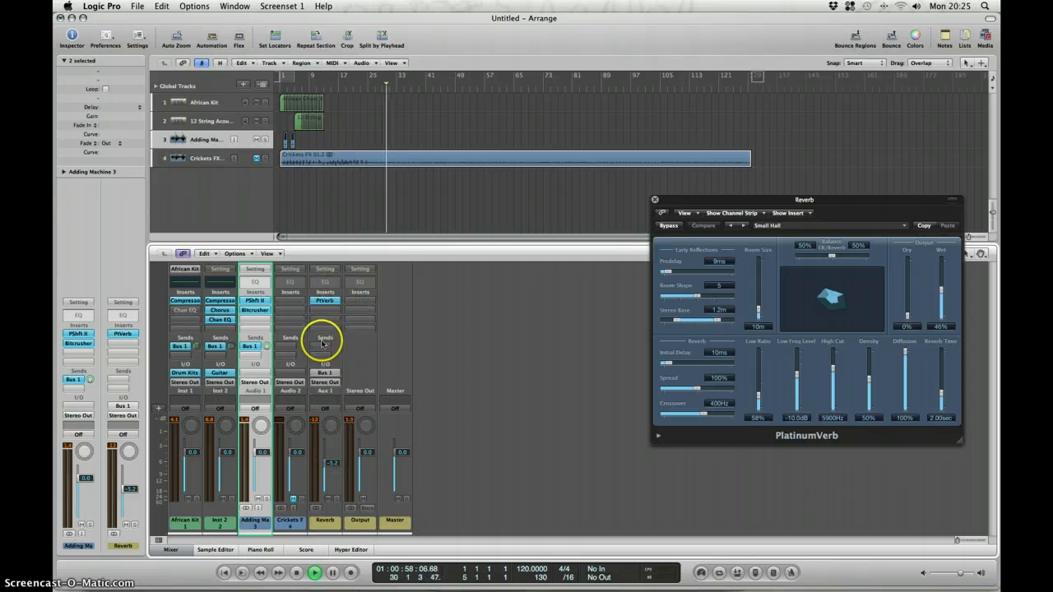
Stop playback, return to the project start, and sweep the Reverb fader up and down before setting it to -10.0 dB.
click(296, 574)
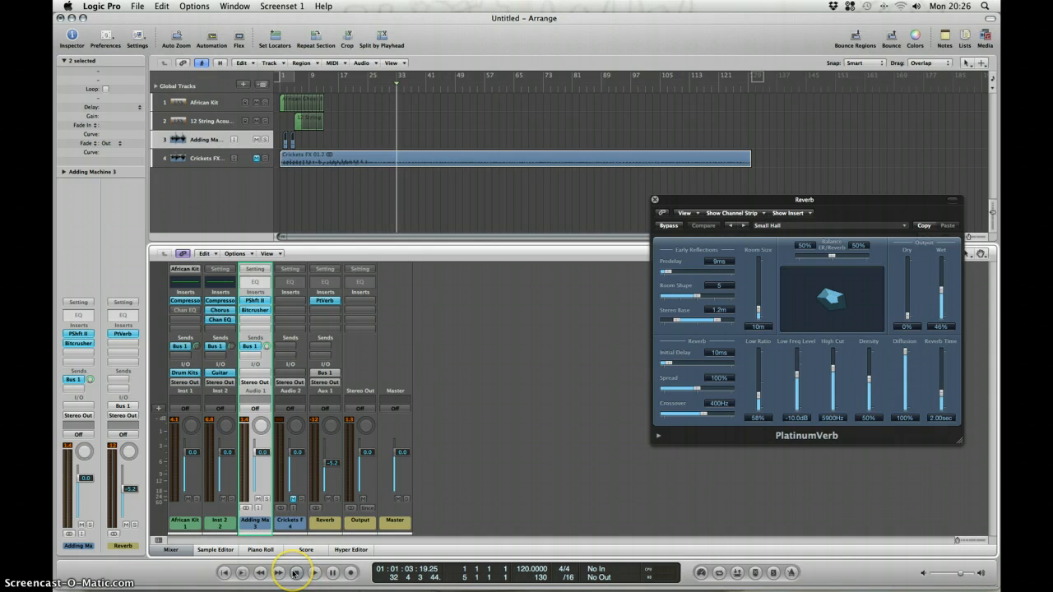
click(295, 573)
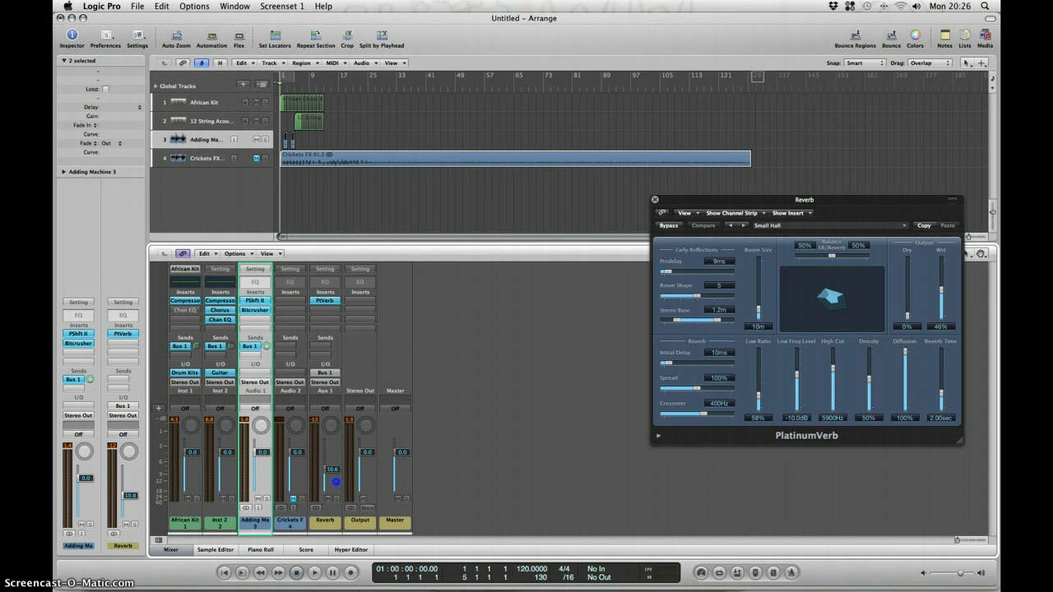
drag(336, 518, 341, 401)
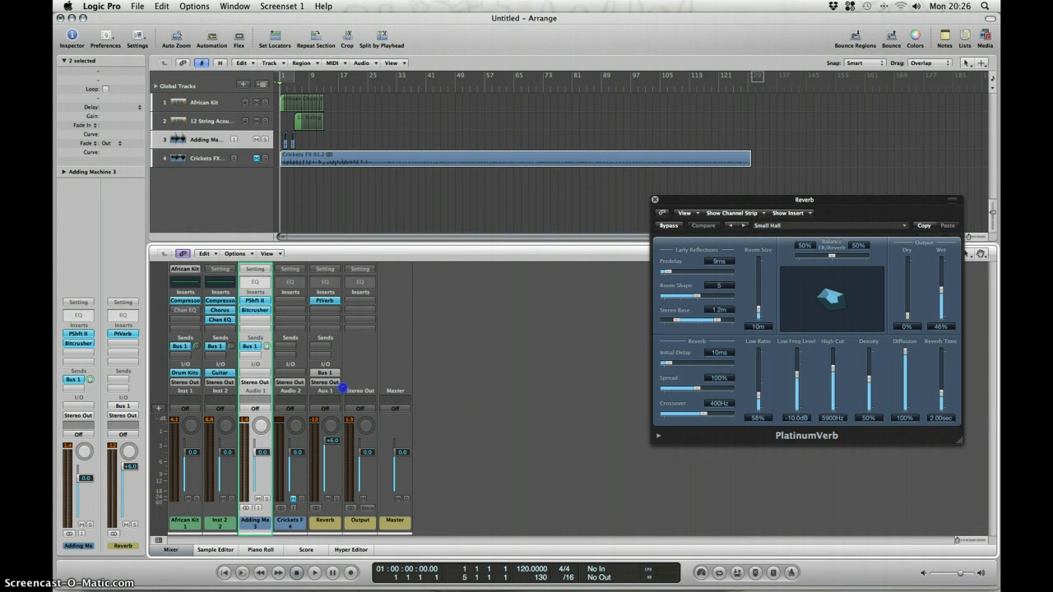
drag(329, 442, 337, 589)
drag(336, 512, 330, 481)
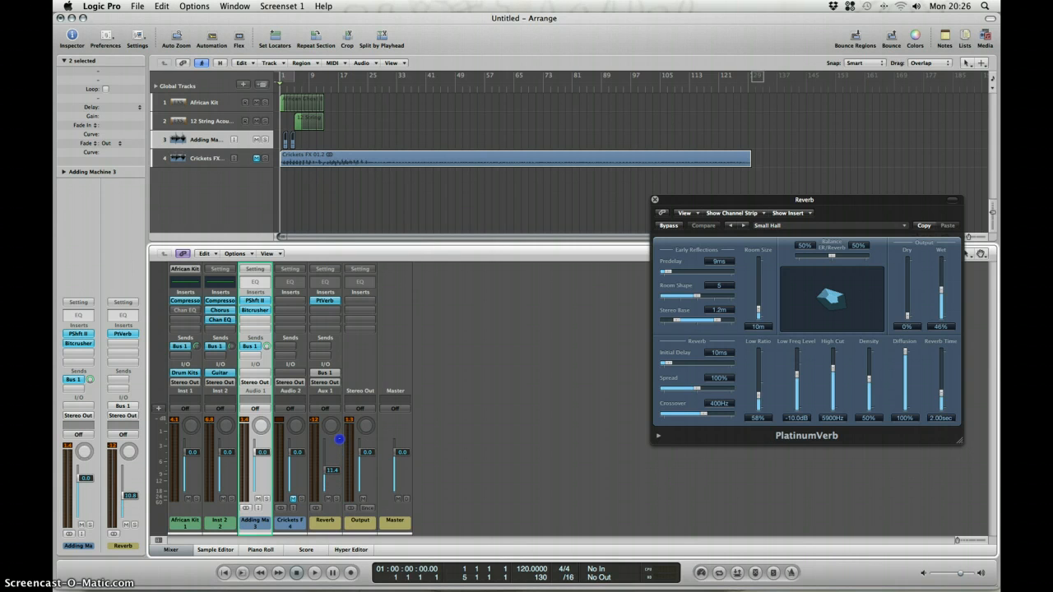
Select the Reverb and Adding Machine strips in turn, finish on Reverb, and close its PlatinumVerb window.
click(333, 527)
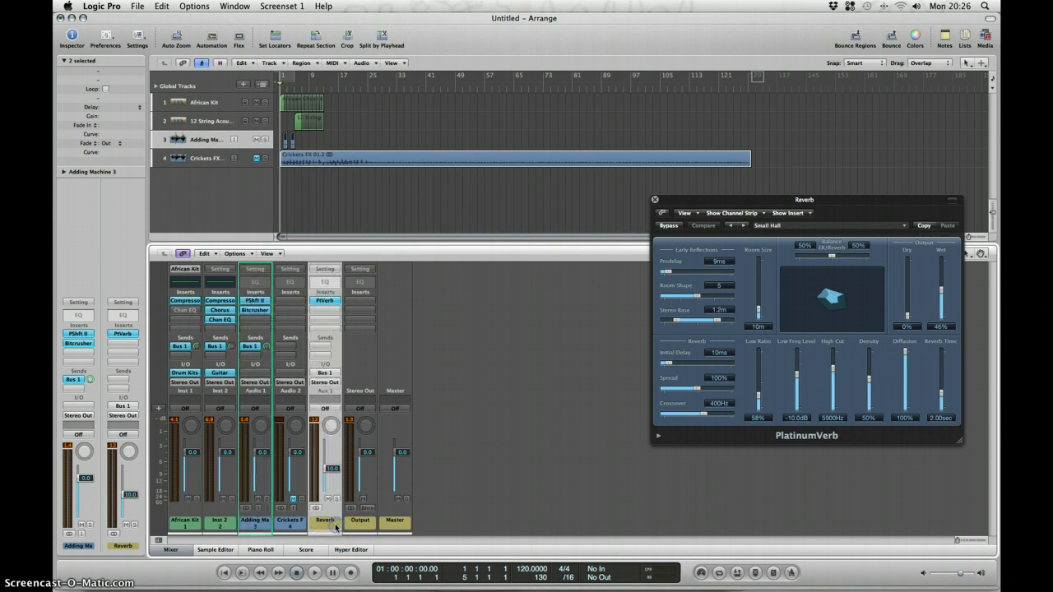
click(256, 525)
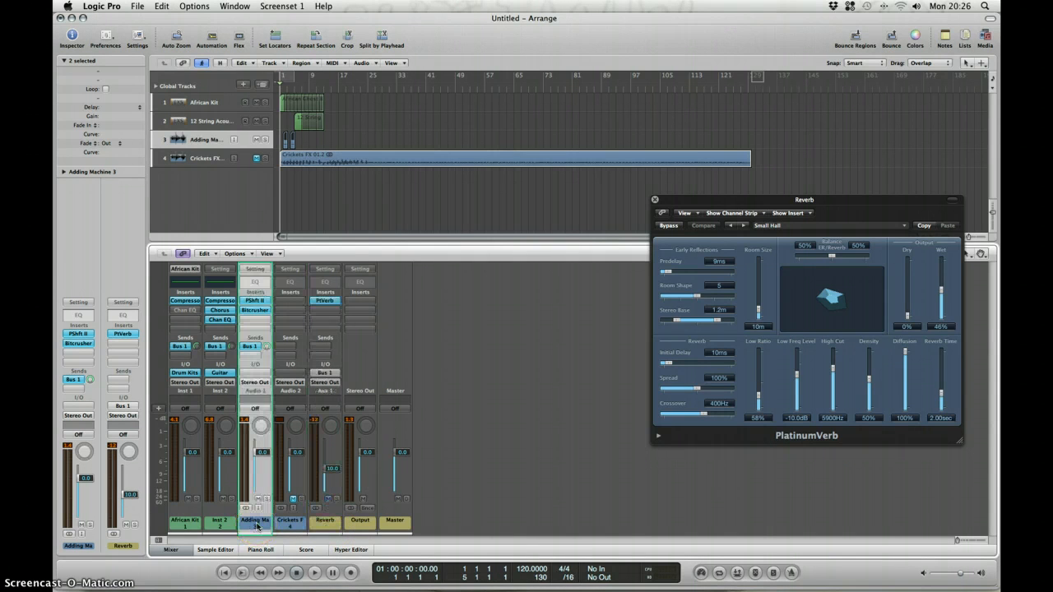
click(325, 523)
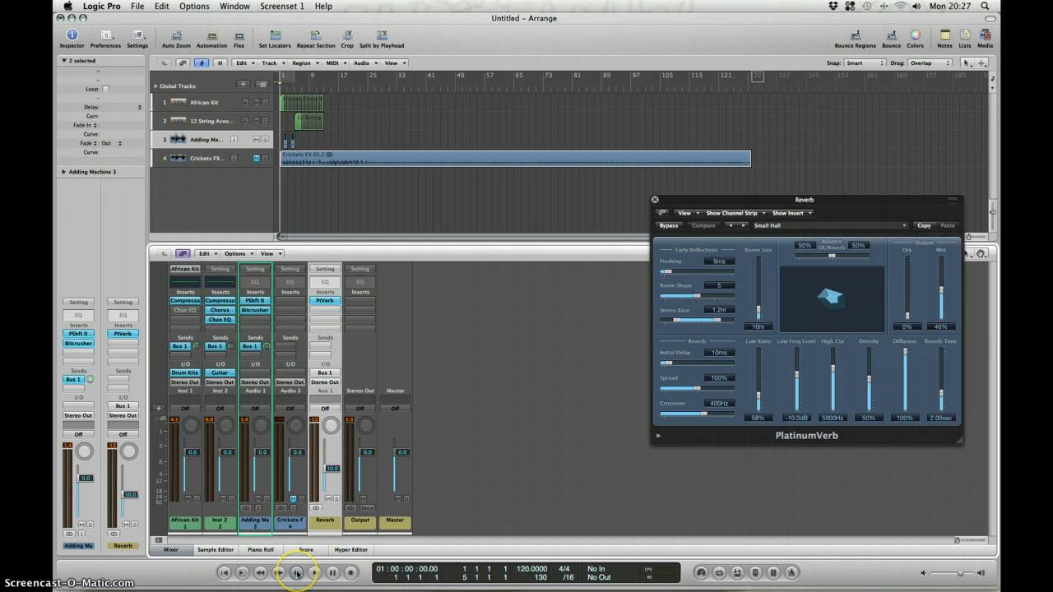
click(773, 206)
click(655, 200)
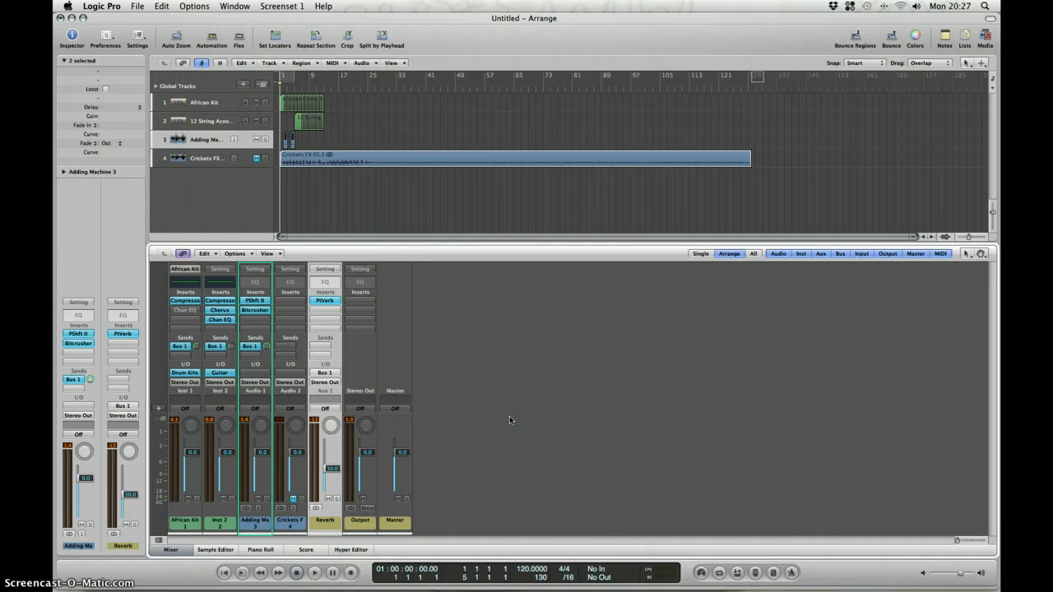
mouse_move(947, 580)
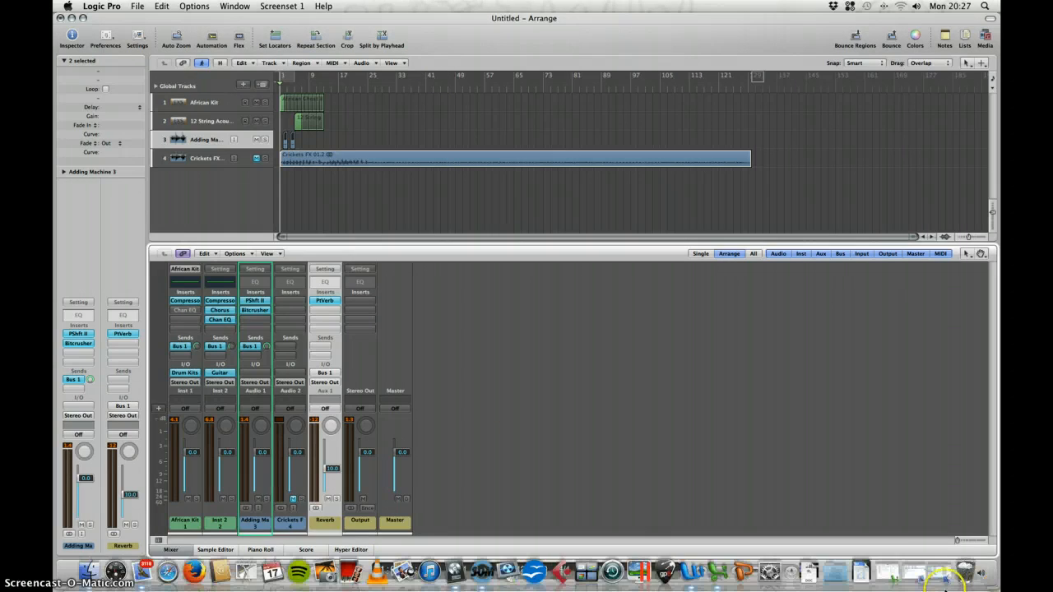